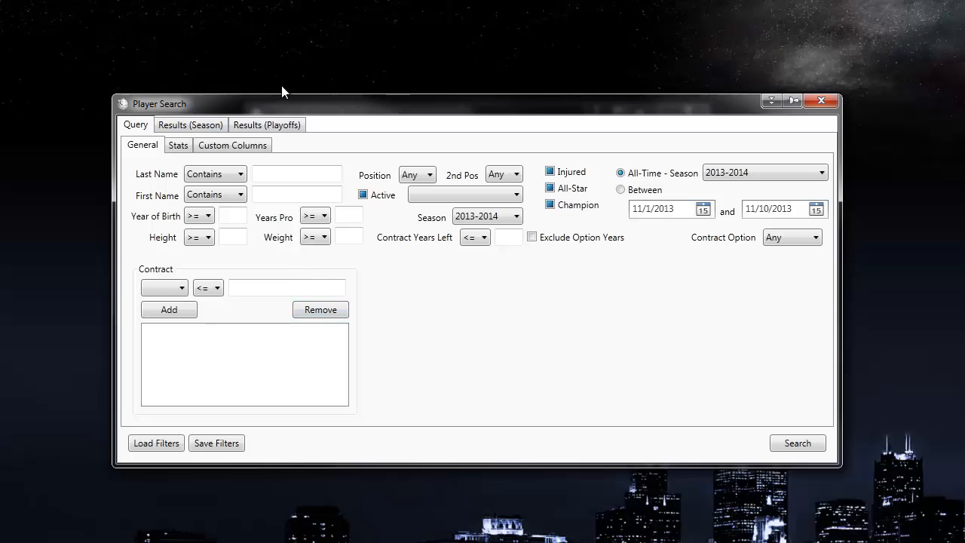
Step: Start a new custom column for the player search and name it BuckForGame
{"action": "mouse_move", "coordinate": [293, 103]}
{"action": "left_mouse_down"}
{"action": "mouse_move", "coordinate": [303, 195]}
{"action": "mouse_move", "coordinate": [294, 91]}
{"action": "left_mouse_up"}
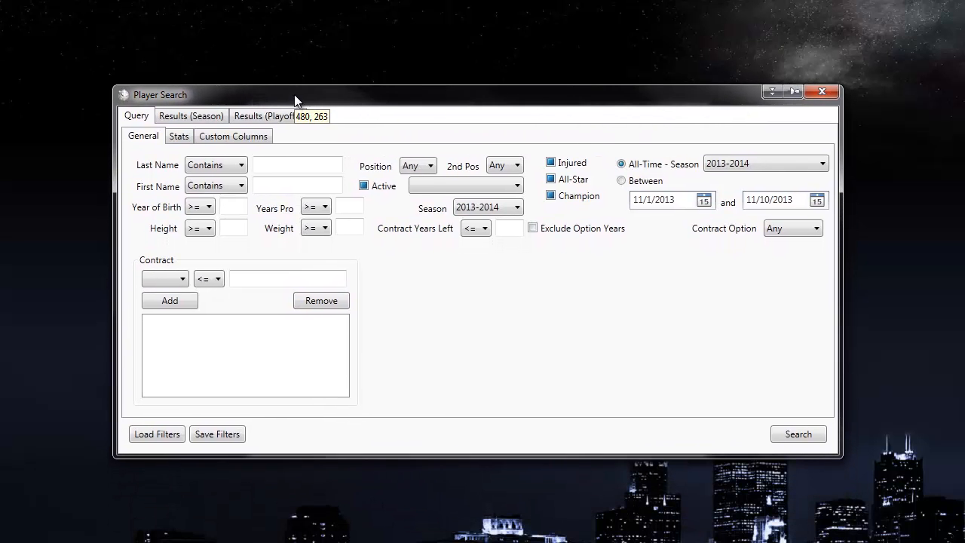
{"action": "left_click", "coordinate": [210, 141]}
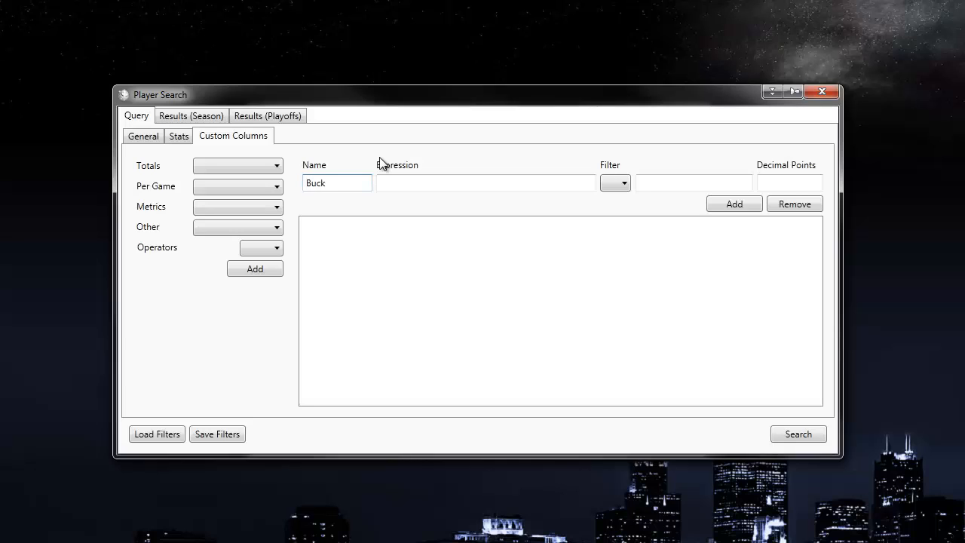
{"action": "type", "text": "Game"}
{"action": "left_click", "coordinate": [430, 185]}
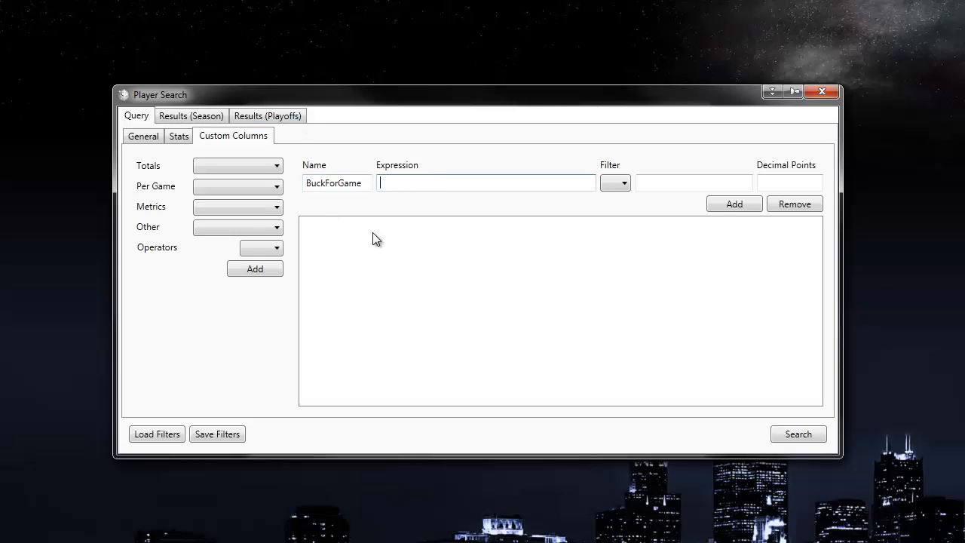
Step: Examine the available totals, per-game, metrics and other fields that can be used in a custom column expression
{"action": "left_click", "coordinate": [225, 168]}
{"action": "left_click", "coordinate": [225, 185]}
{"action": "left_click", "coordinate": [224, 185]}
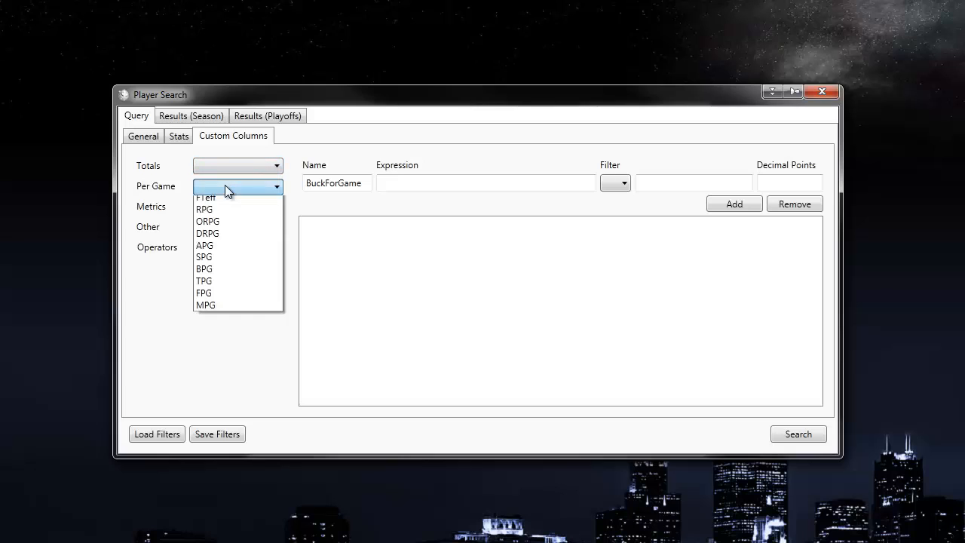
{"action": "left_click", "coordinate": [224, 184]}
{"action": "left_click", "coordinate": [229, 210]}
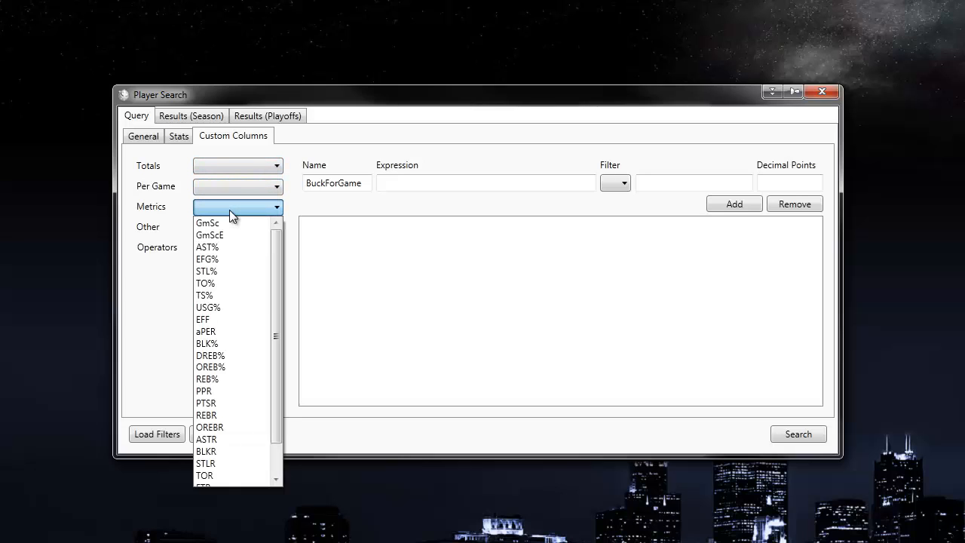
{"action": "left_click", "coordinate": [229, 210]}
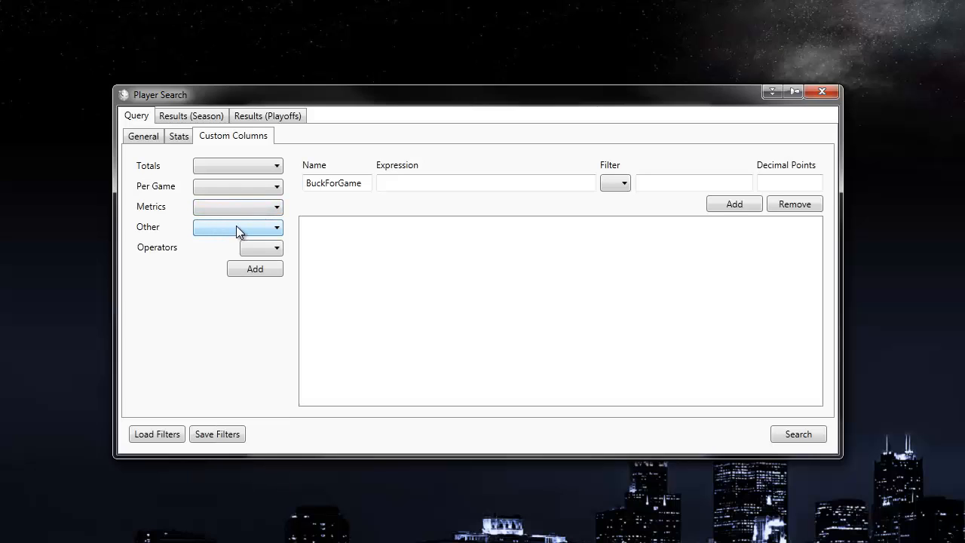
{"action": "left_click", "coordinate": [236, 228]}
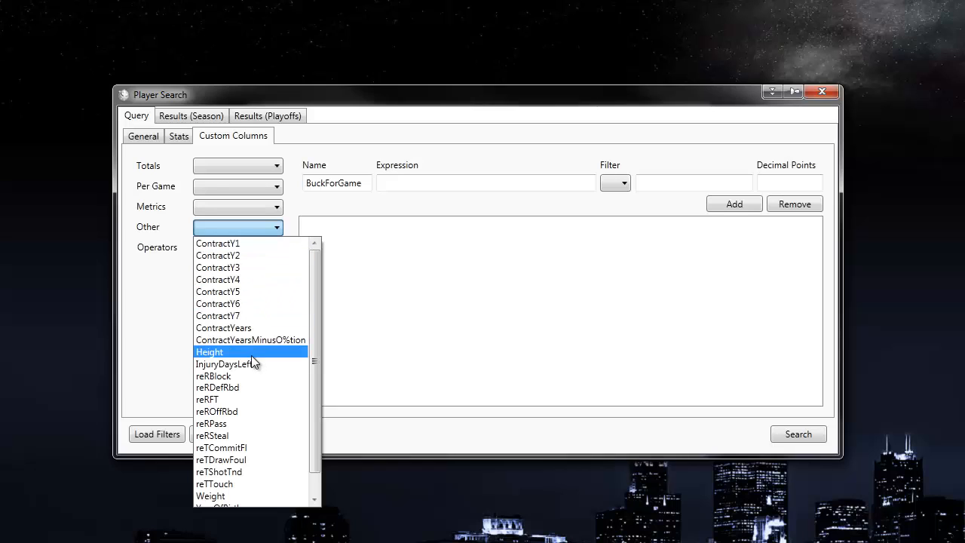
{"action": "scroll", "coordinate": [265, 346], "scroll_direction": "down", "scroll_amount": 1}
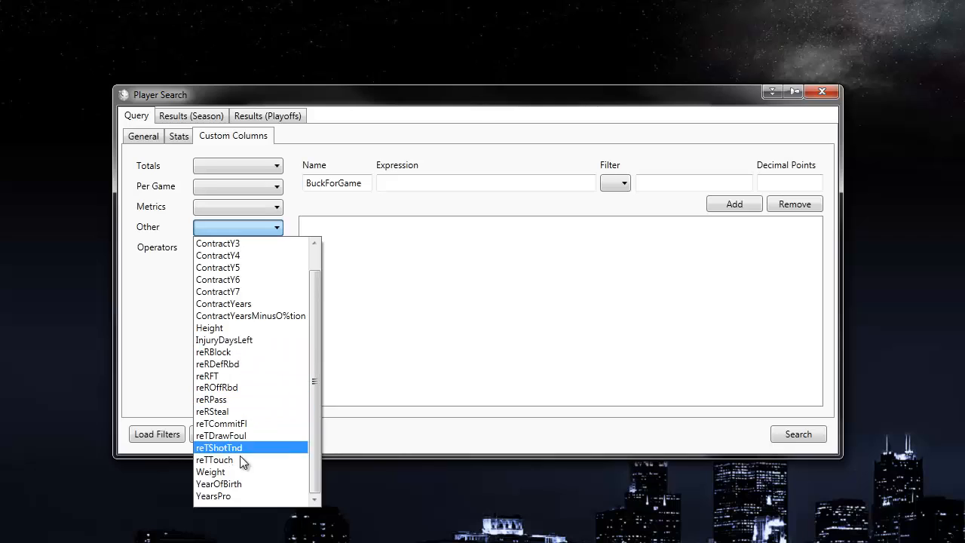
{"action": "left_click", "coordinate": [240, 231]}
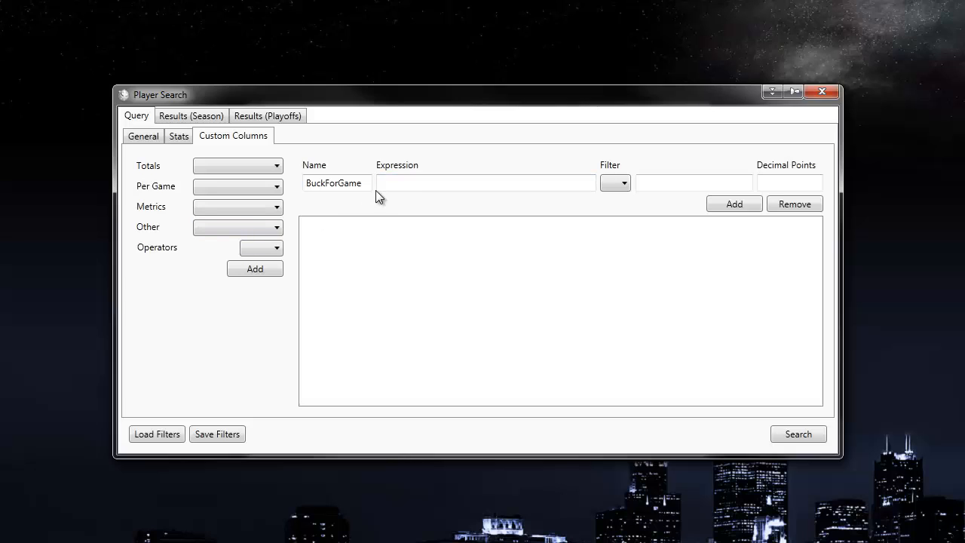
Step: Insert the first contract year variable, ContractY1, into the BuckForGame expression
{"action": "left_click", "coordinate": [404, 181]}
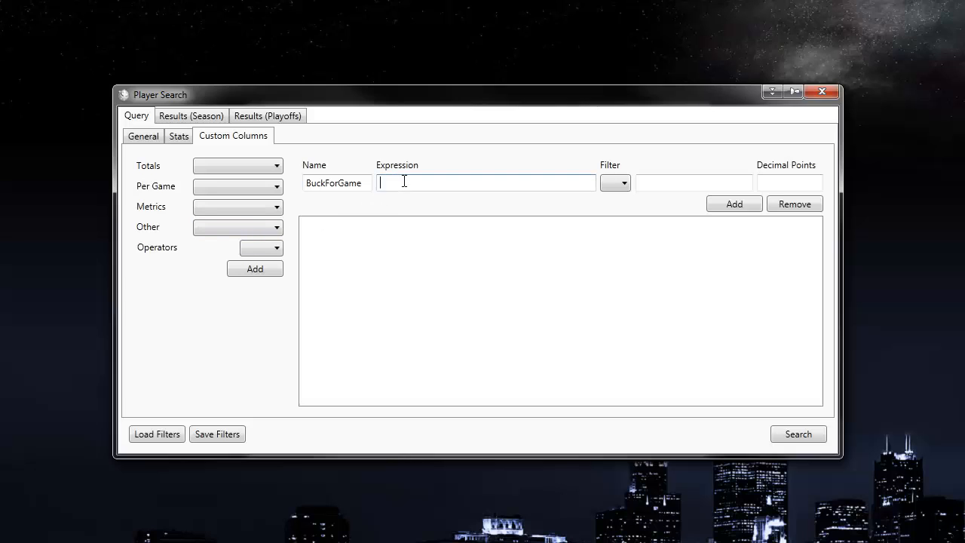
{"action": "left_click", "coordinate": [232, 228]}
{"action": "left_click", "coordinate": [246, 243]}
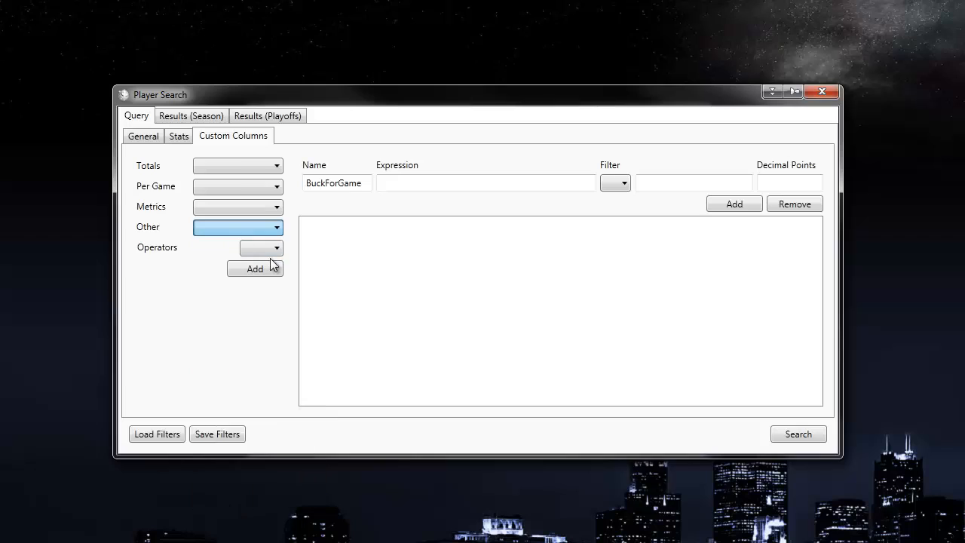
{"action": "left_click", "coordinate": [255, 269]}
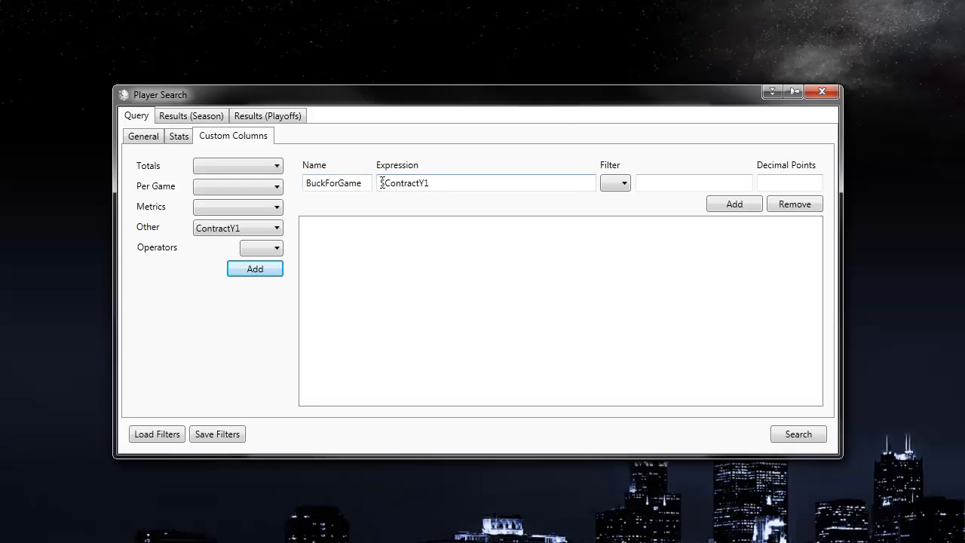
{"action": "left_click", "coordinate": [459, 182]}
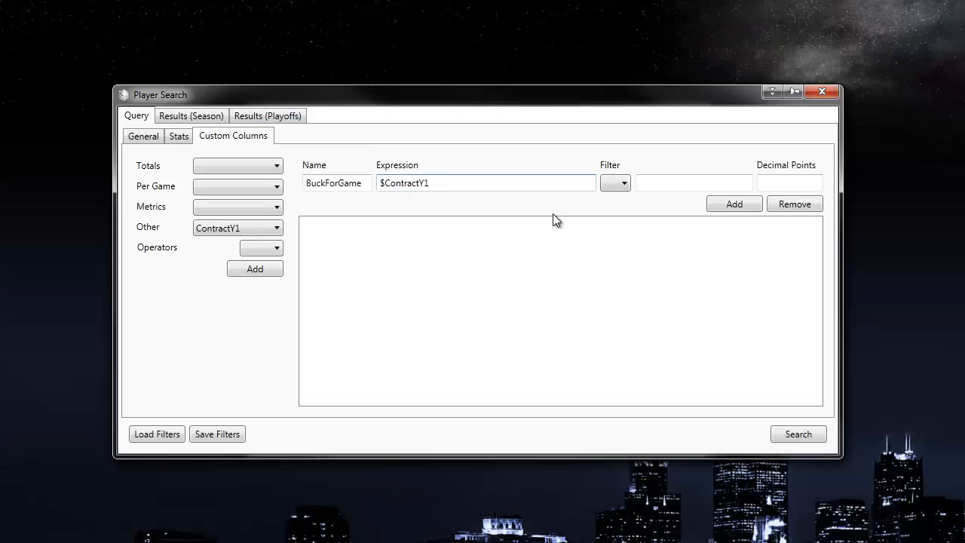
Step: Complete the expression as $ContractY1/$GmSc by adding a division operator and the GmSc metric
{"action": "left_click", "coordinate": [268, 250]}
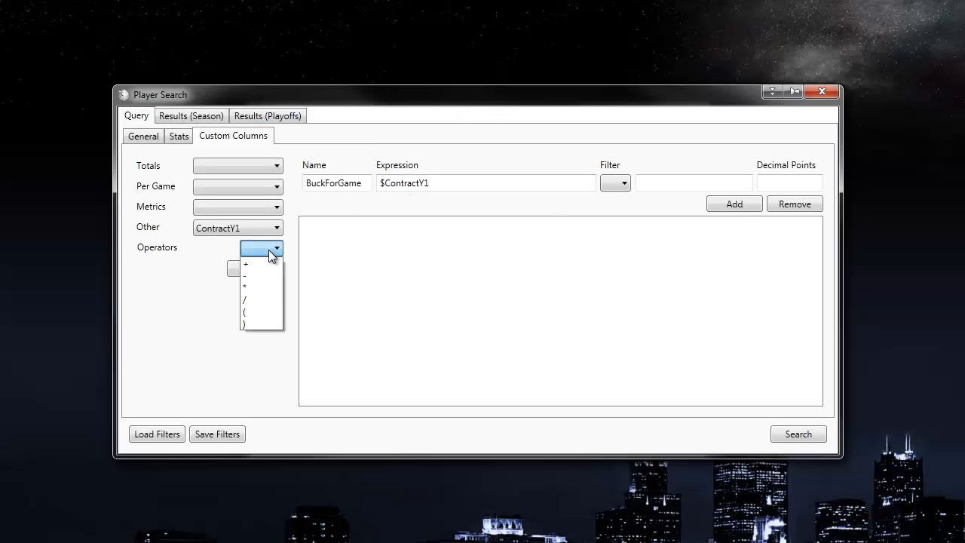
{"action": "left_click", "coordinate": [479, 169]}
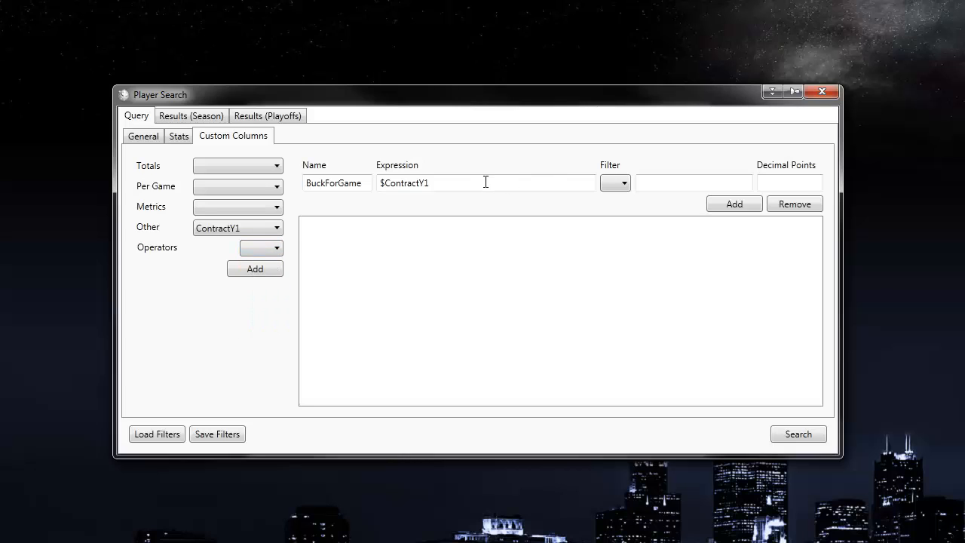
{"action": "left_click", "coordinate": [485, 183]}
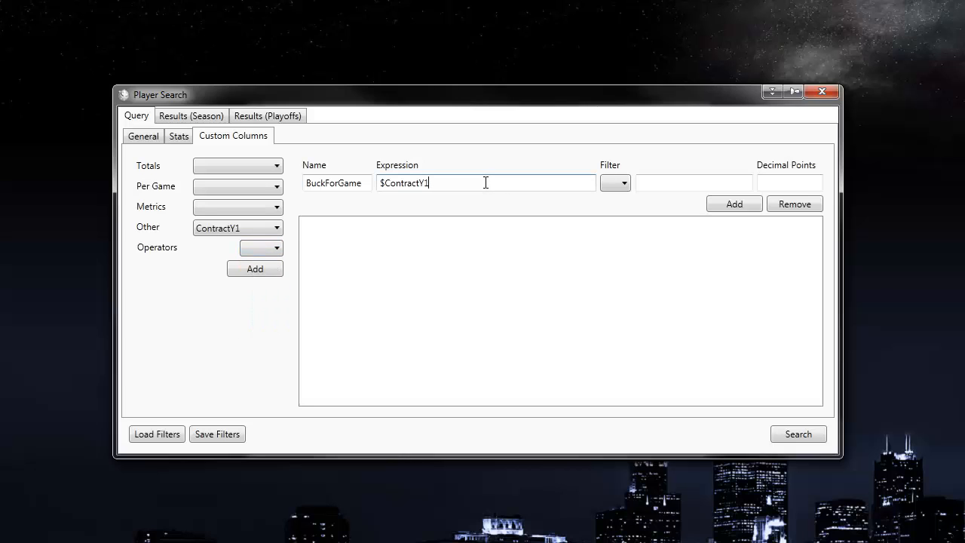
{"action": "left_click", "coordinate": [224, 207]}
{"action": "left_click", "coordinate": [224, 218]}
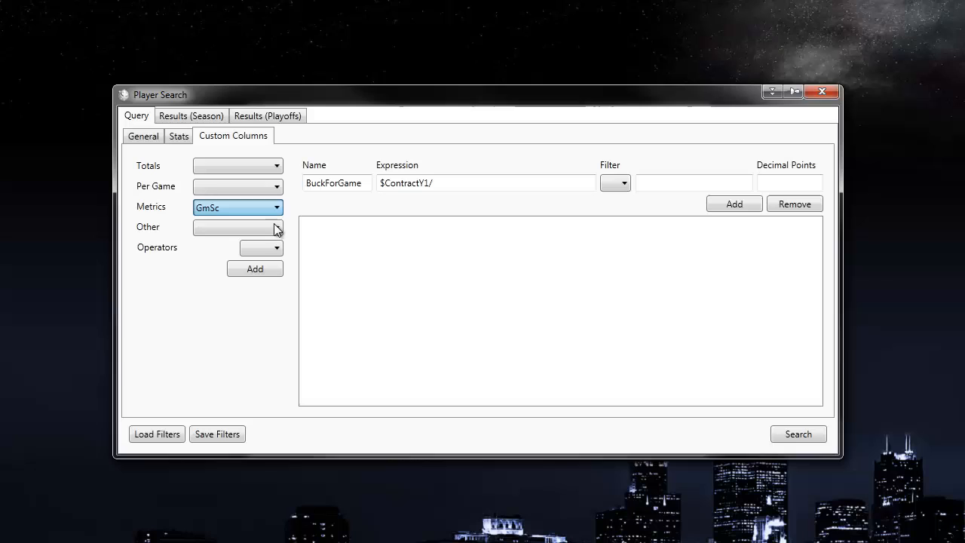
{"action": "left_click", "coordinate": [254, 266]}
{"action": "left_click", "coordinate": [500, 183]}
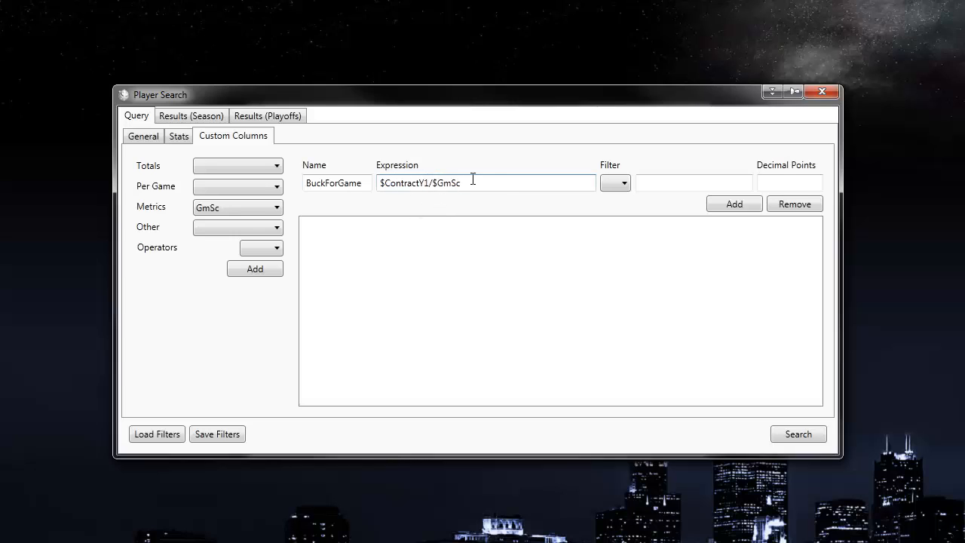
Step: Set the decimal points to 0 and add the BuckForGame column to the custom columns list
{"action": "left_click", "coordinate": [783, 181]}
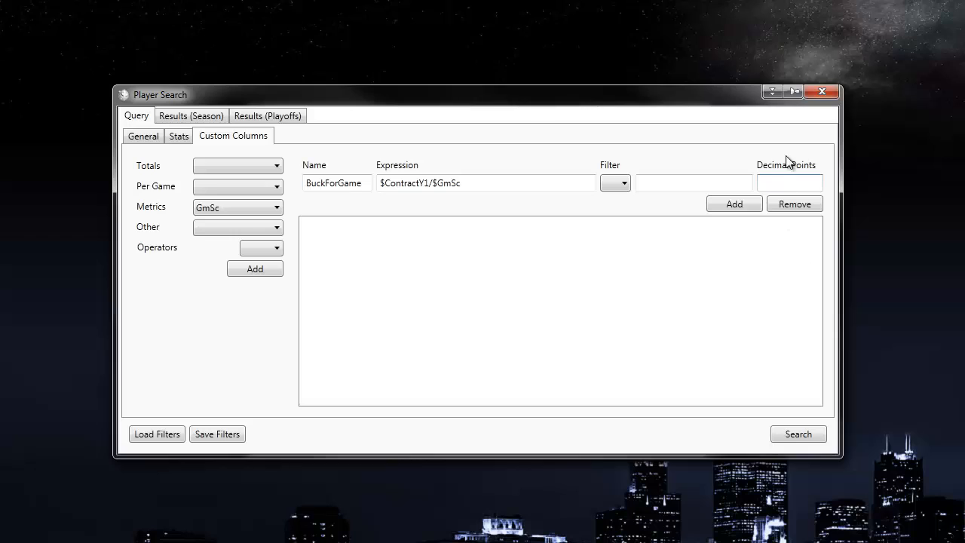
{"action": "type", "text": "0"}
{"action": "left_click", "coordinate": [738, 205]}
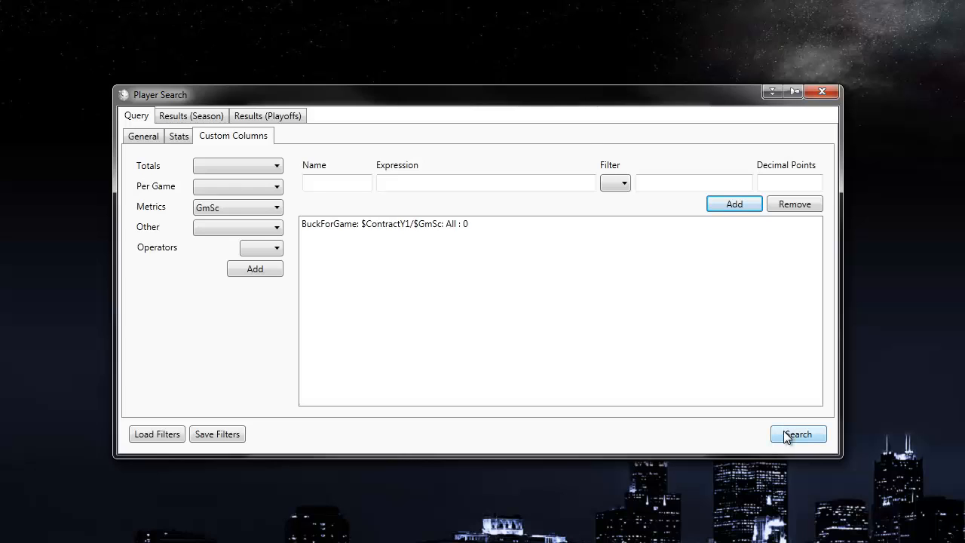
Step: Limit the general criteria to active Pistons players and run the search
{"action": "left_click", "coordinate": [147, 138]}
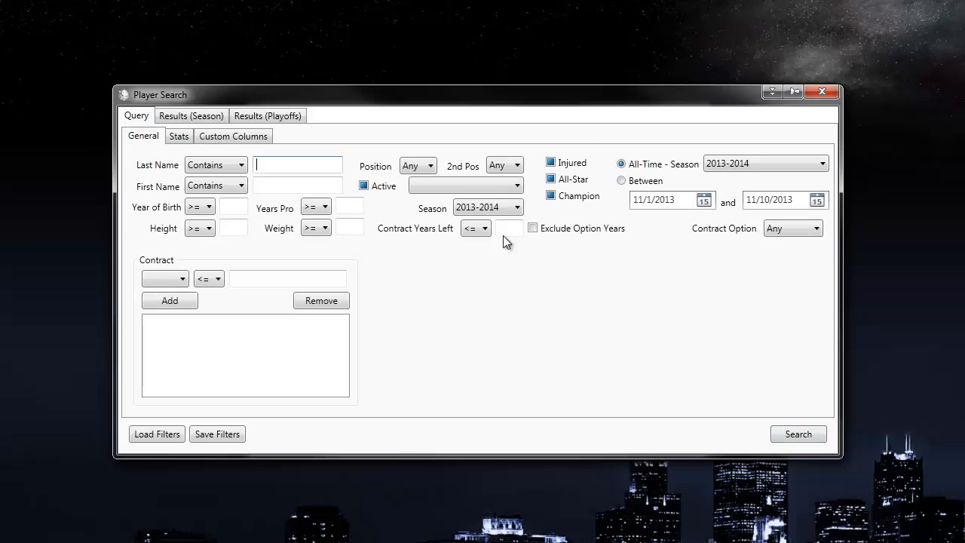
{"action": "left_click", "coordinate": [478, 188]}
{"action": "left_click", "coordinate": [447, 440]}
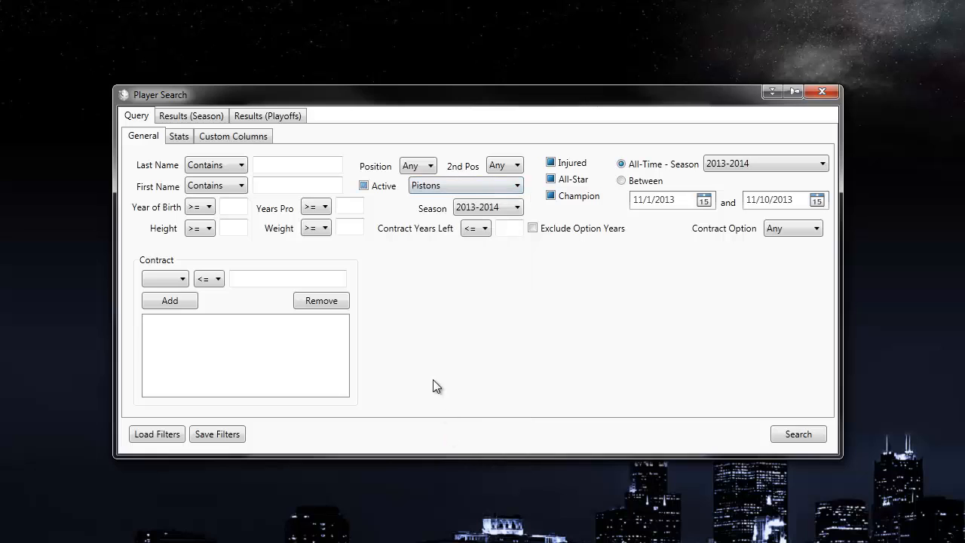
{"action": "left_click", "coordinate": [789, 434]}
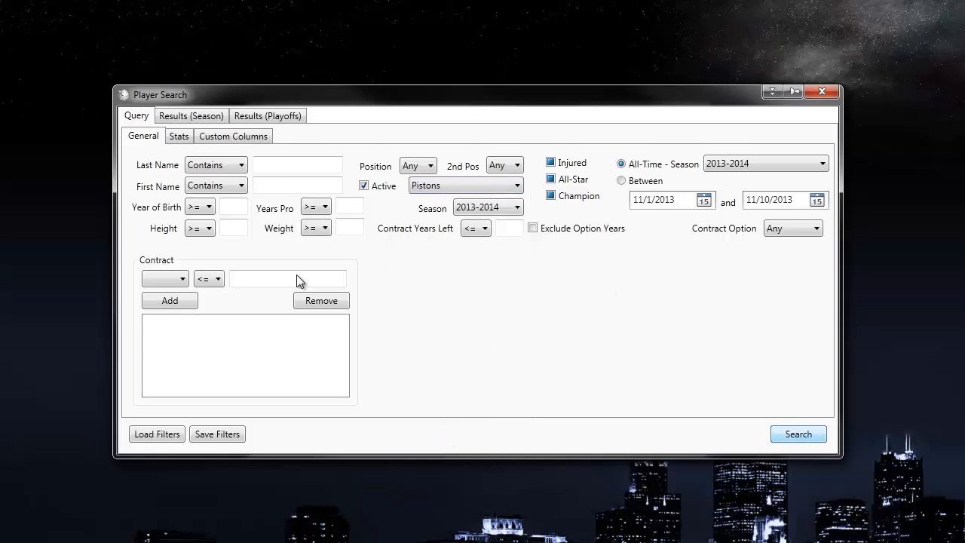
Step: Sort the season results by the BuckForGame column in ascending order
{"action": "left_click_drag", "start_coordinate": [311, 443], "coordinate": [814, 445]}
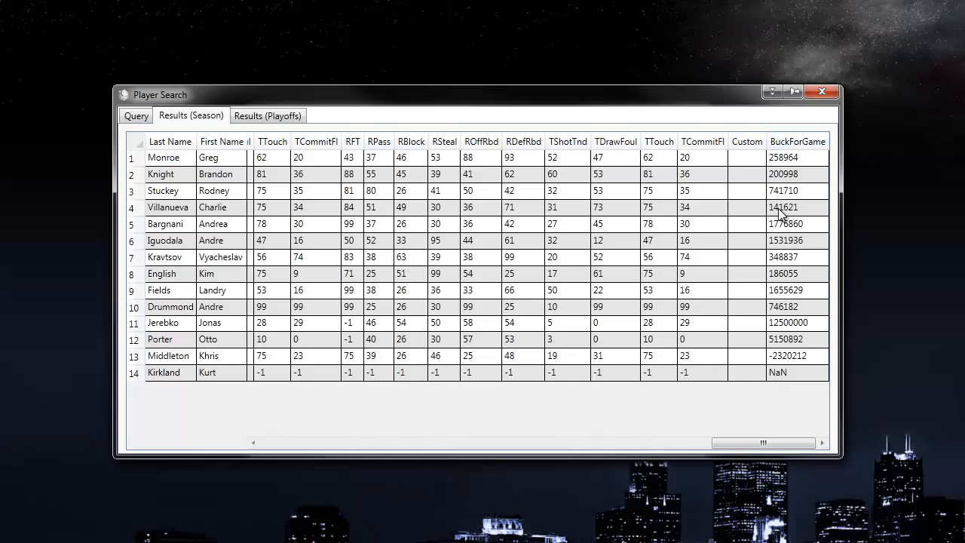
{"action": "left_click", "coordinate": [804, 147]}
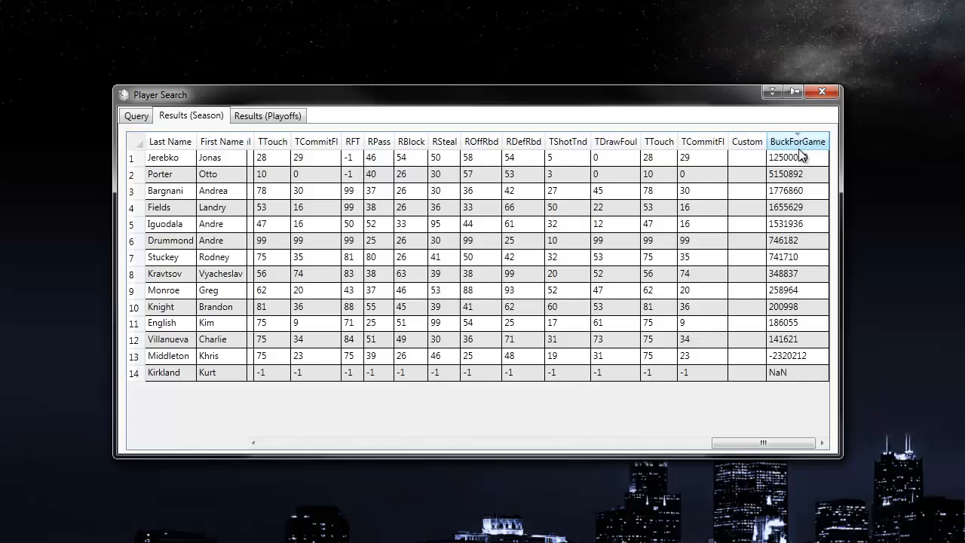
{"action": "left_click", "coordinate": [802, 143]}
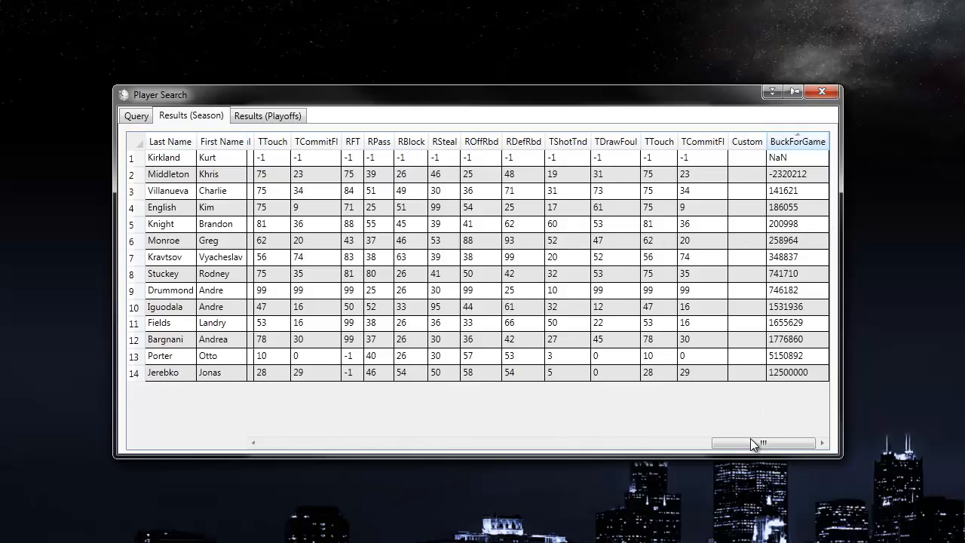
Step: Compare the BuckForGame results with the players' GmSc and Year 1 contract columns and with the column's expression
{"action": "left_click_drag", "start_coordinate": [751, 440], "coordinate": [569, 449]}
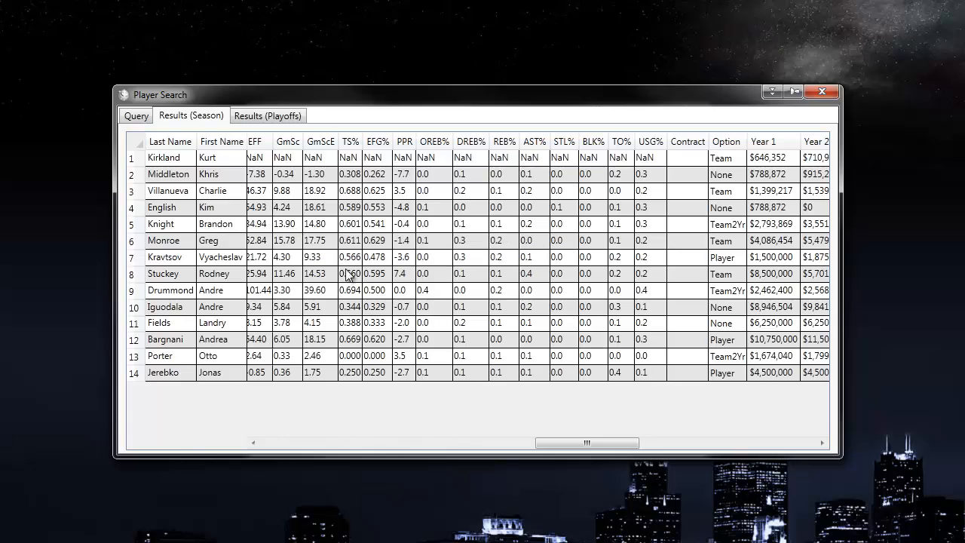
{"action": "left_click_drag", "start_coordinate": [569, 441], "coordinate": [751, 442]}
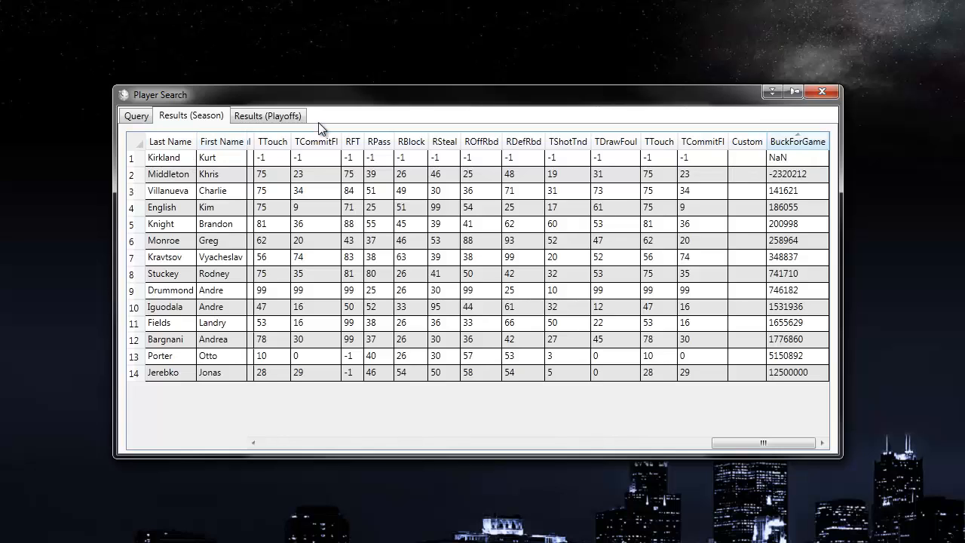
{"action": "left_click", "coordinate": [136, 116]}
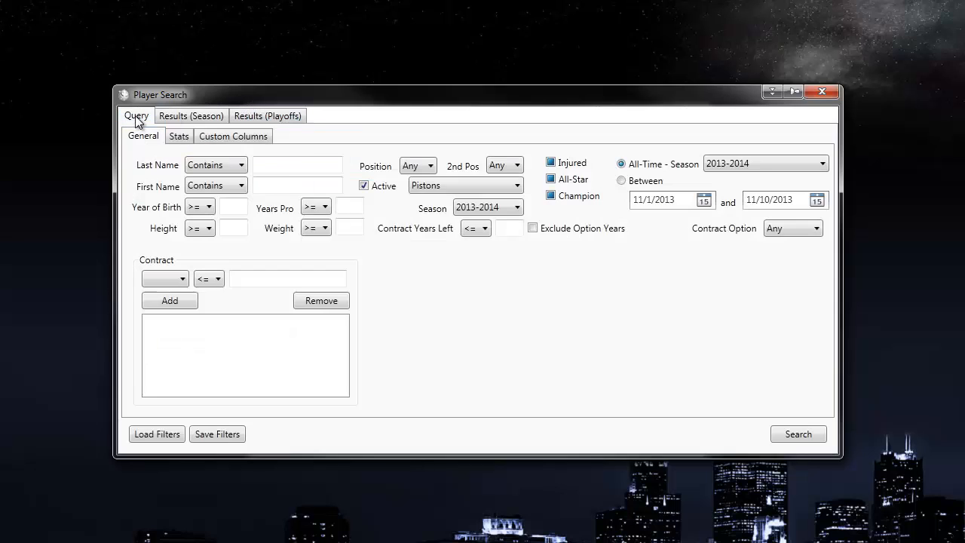
{"action": "left_click", "coordinate": [255, 139]}
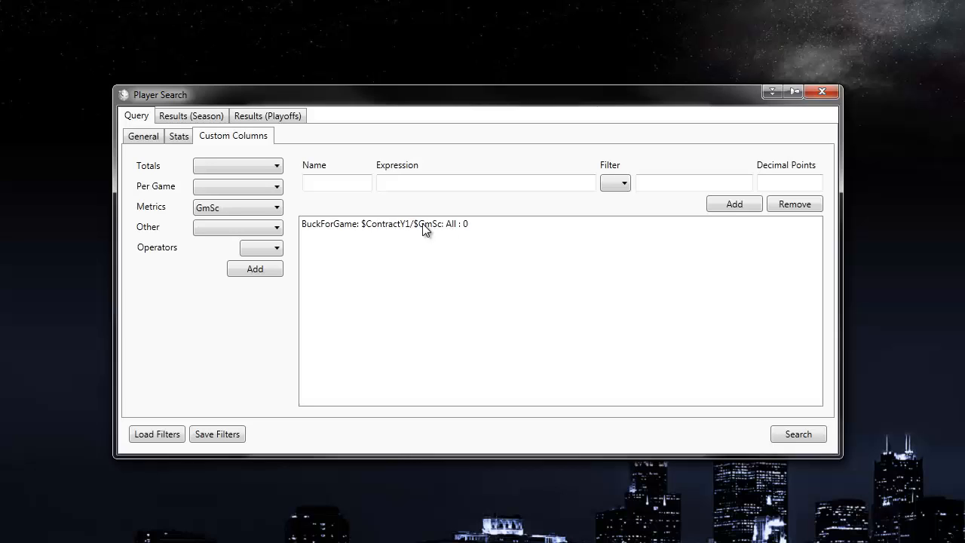
{"action": "left_click", "coordinate": [170, 120]}
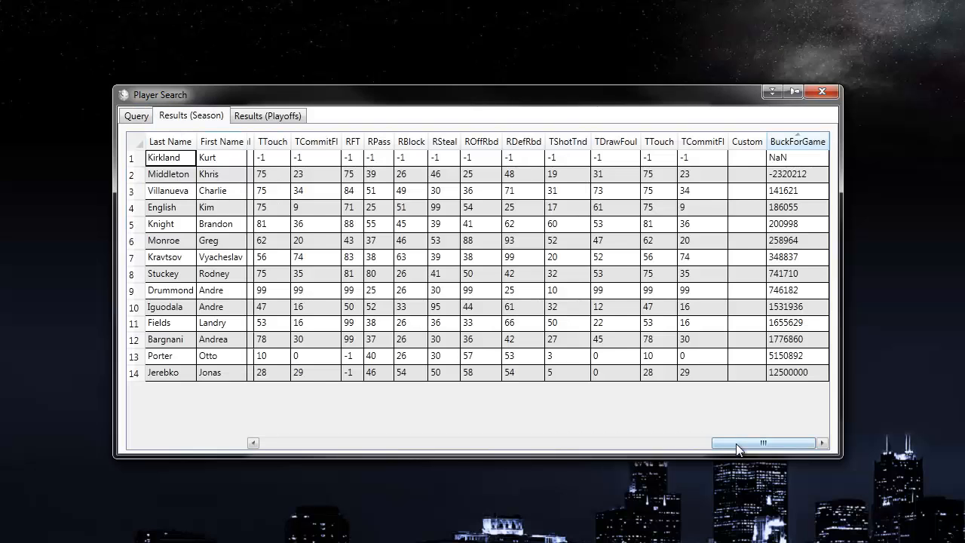
{"action": "left_click_drag", "start_coordinate": [736, 443], "coordinate": [579, 456]}
{"action": "left_click_drag", "start_coordinate": [548, 457], "coordinate": [546, 457]}
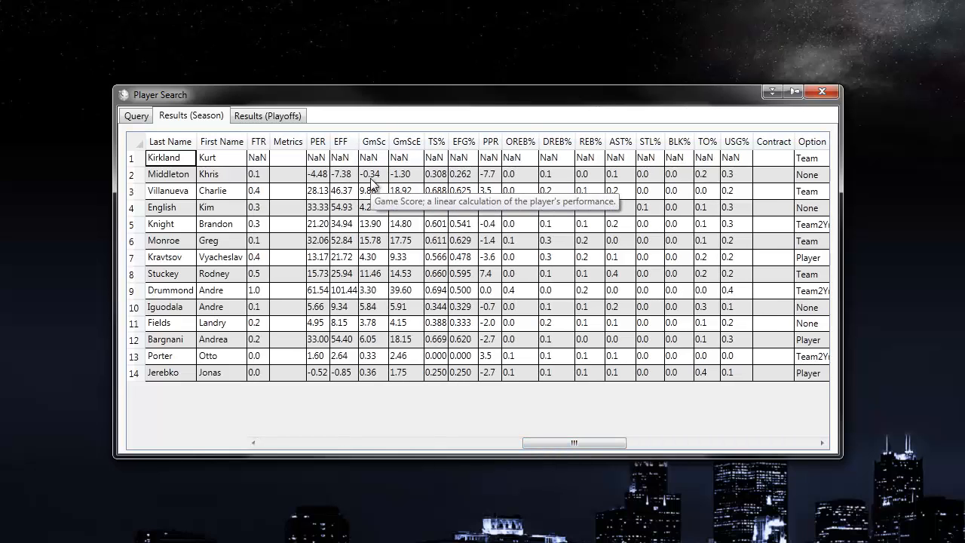
{"action": "left_click_drag", "start_coordinate": [621, 445], "coordinate": [797, 442]}
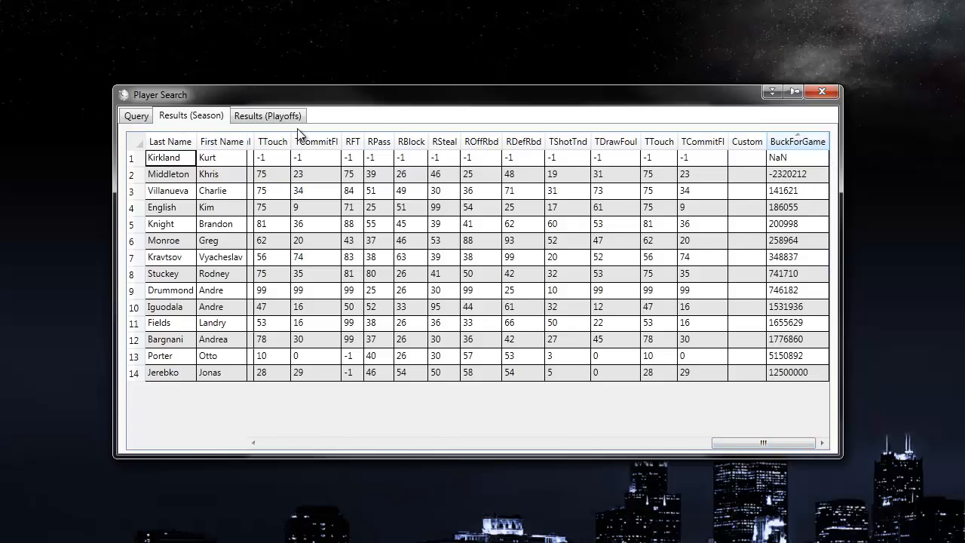
Step: Take the BuckForGame custom column back into editing, set its filter to >= 0, and add it to the list again
{"action": "left_click", "coordinate": [136, 116]}
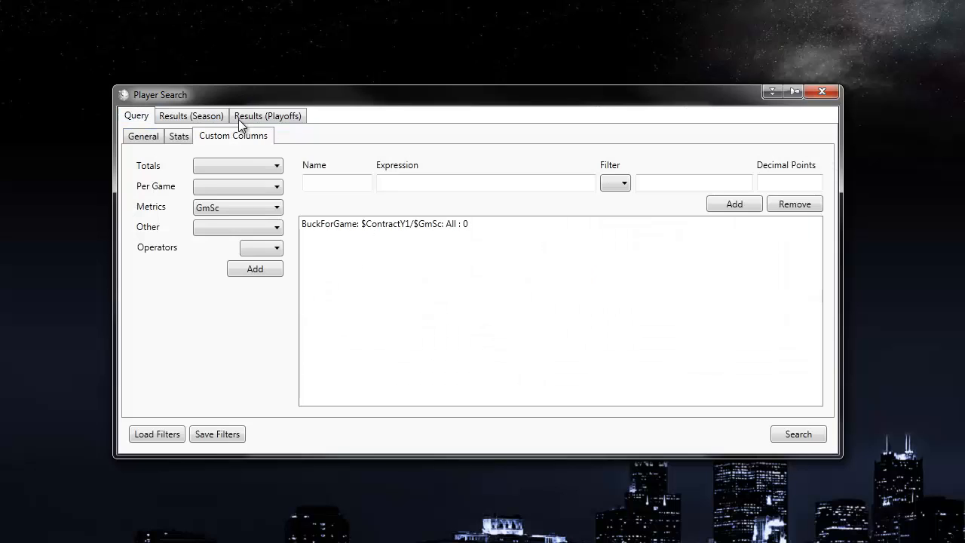
{"action": "left_click", "coordinate": [385, 226]}
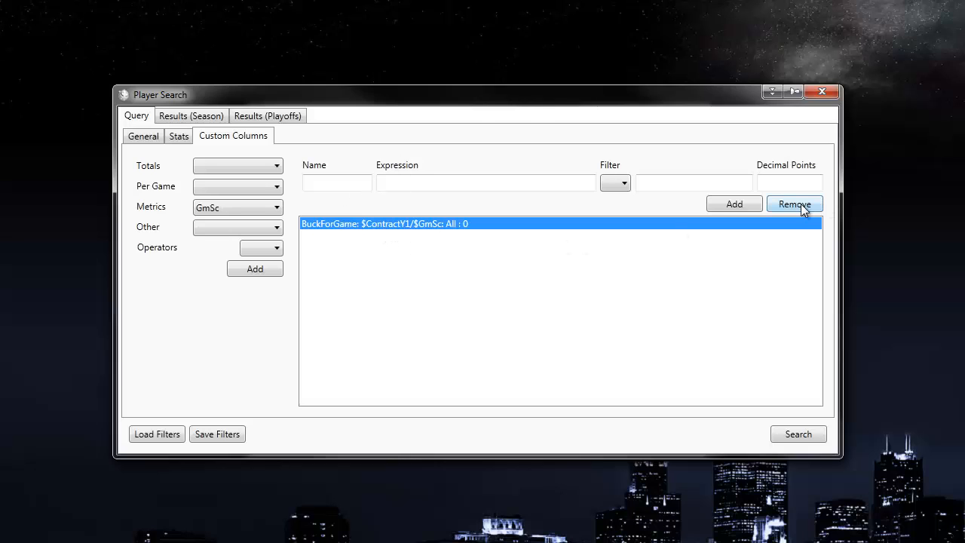
{"action": "left_click", "coordinate": [800, 204]}
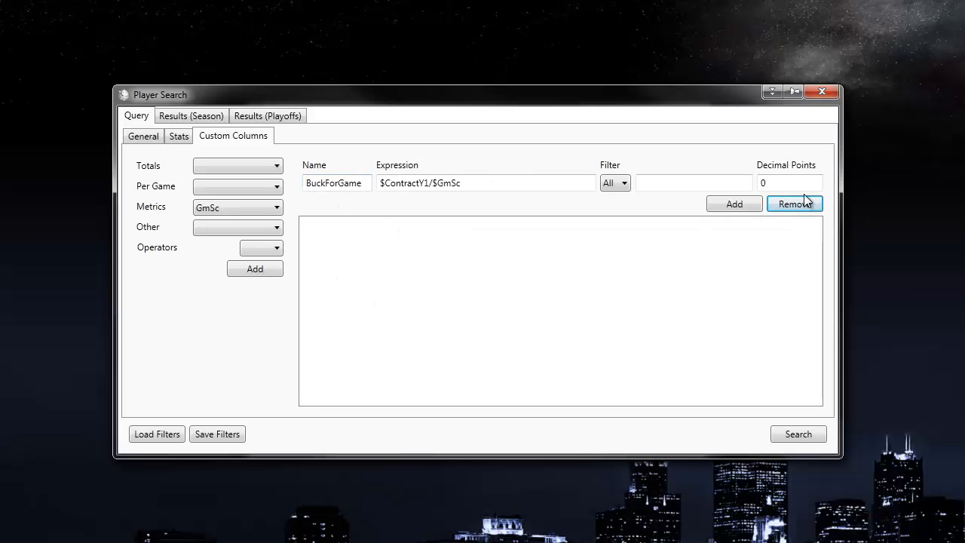
{"action": "left_click", "coordinate": [611, 183]}
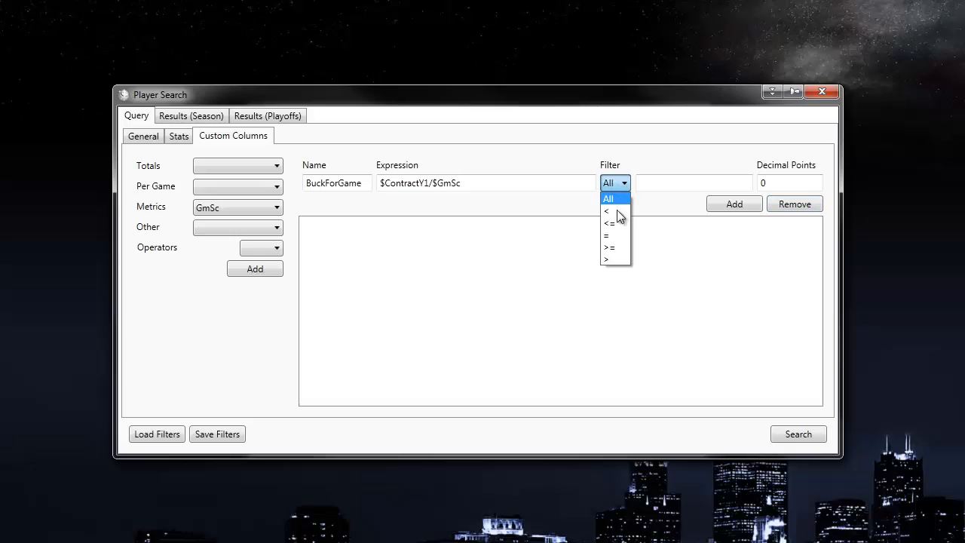
{"action": "left_click", "coordinate": [612, 250]}
{"action": "left_click", "coordinate": [660, 181]}
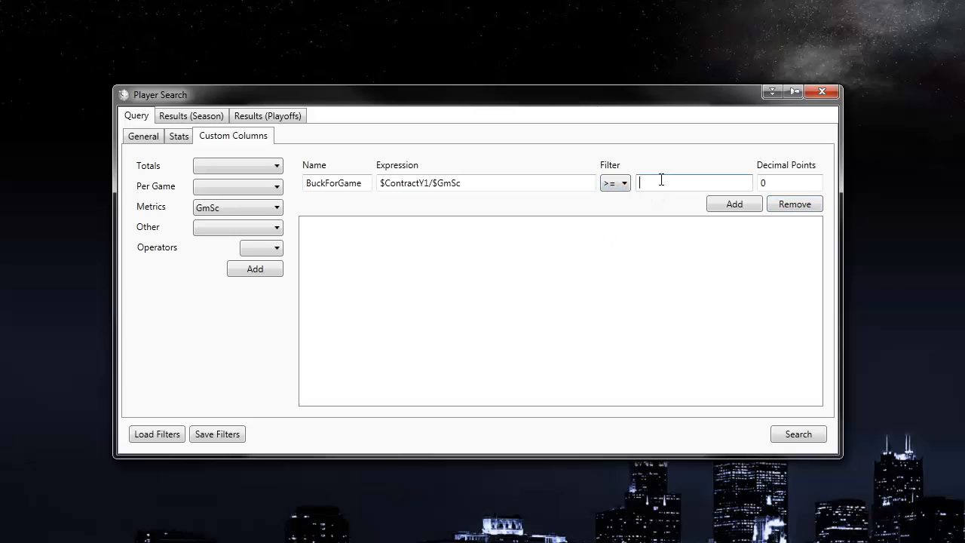
{"action": "type", "text": "0"}
{"action": "left_click", "coordinate": [733, 205]}
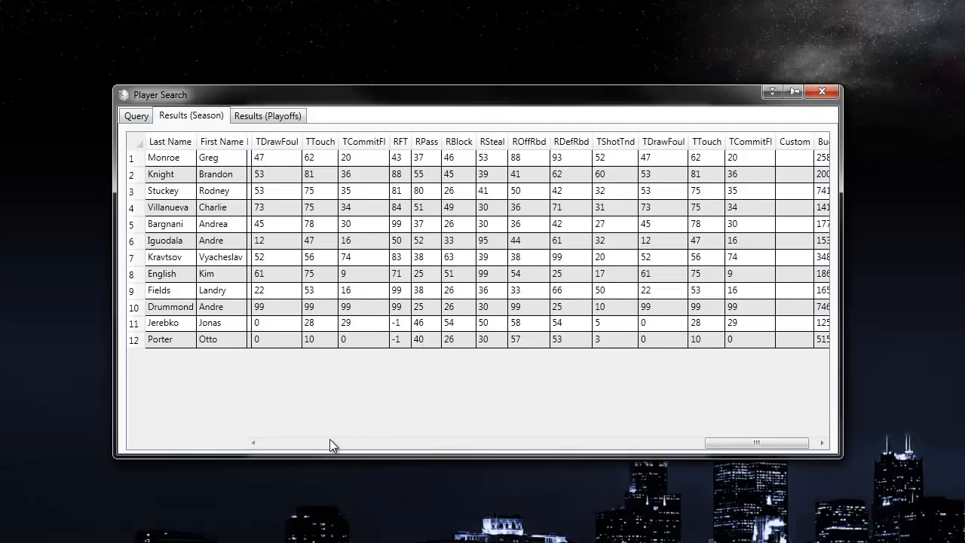
Step: Run the search and sort the filtered season results by BuckForGame in ascending order
{"action": "left_click_drag", "start_coordinate": [770, 444], "coordinate": [784, 446]}
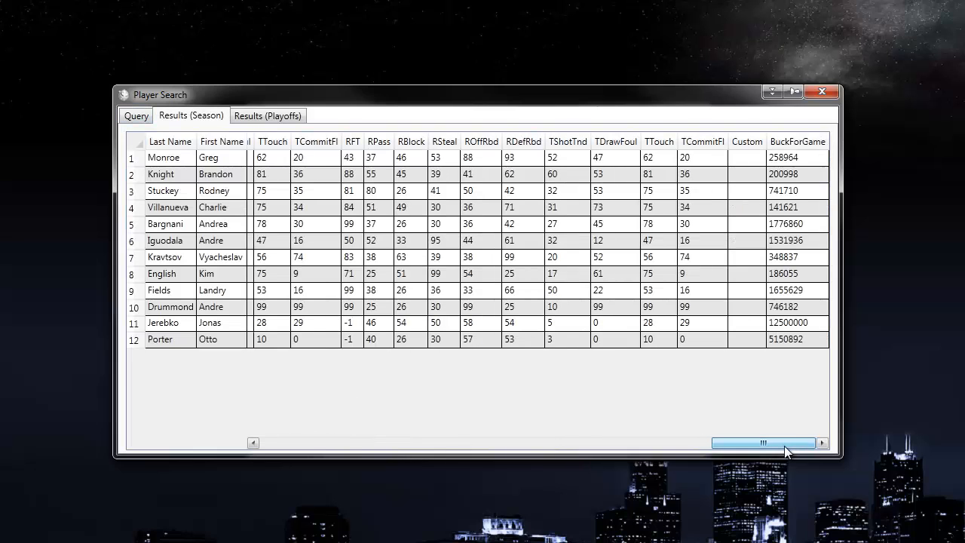
{"action": "left_click", "coordinate": [795, 142]}
{"action": "left_click", "coordinate": [802, 144]}
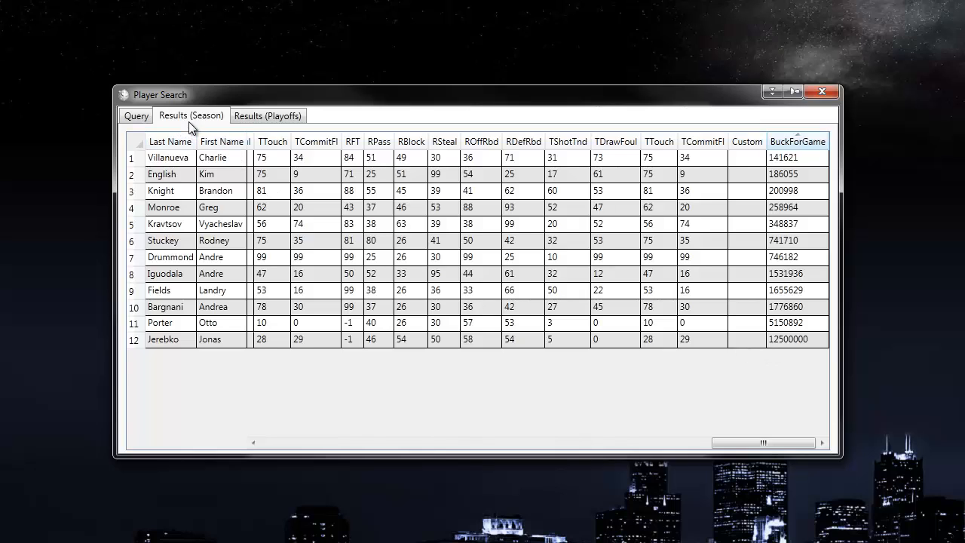
Step: Review the custom column's filter, the general criteria, the available Averages stats, and the season results
{"action": "left_click", "coordinate": [136, 117]}
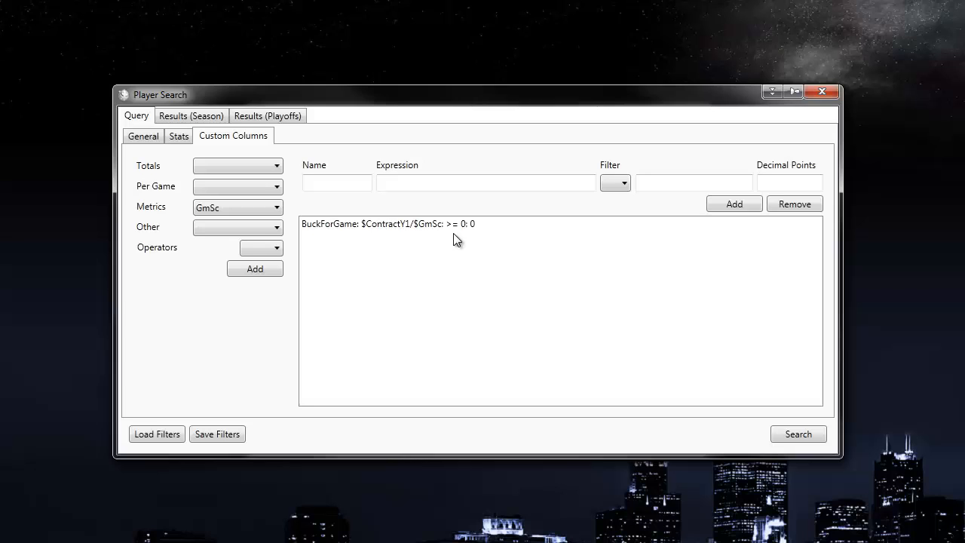
{"action": "left_click", "coordinate": [150, 136]}
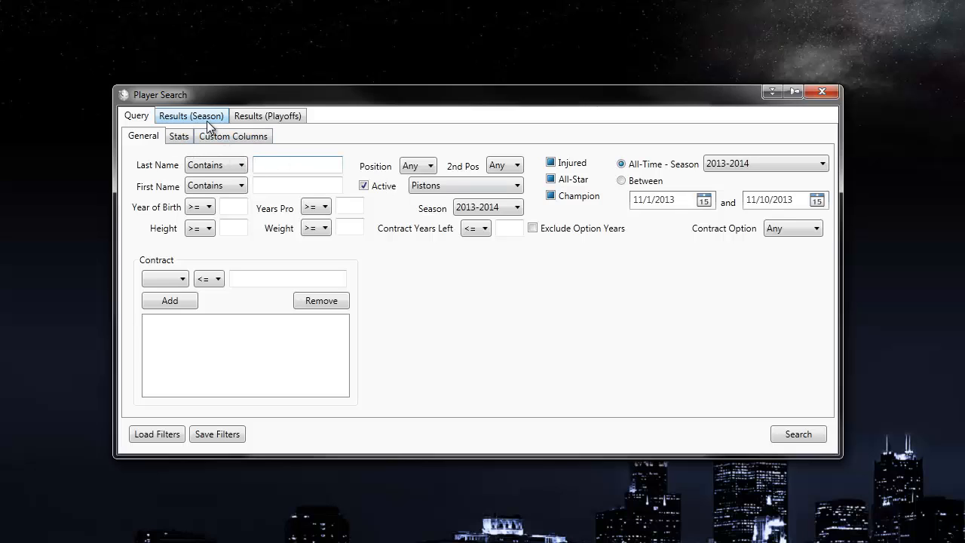
{"action": "left_click", "coordinate": [186, 134]}
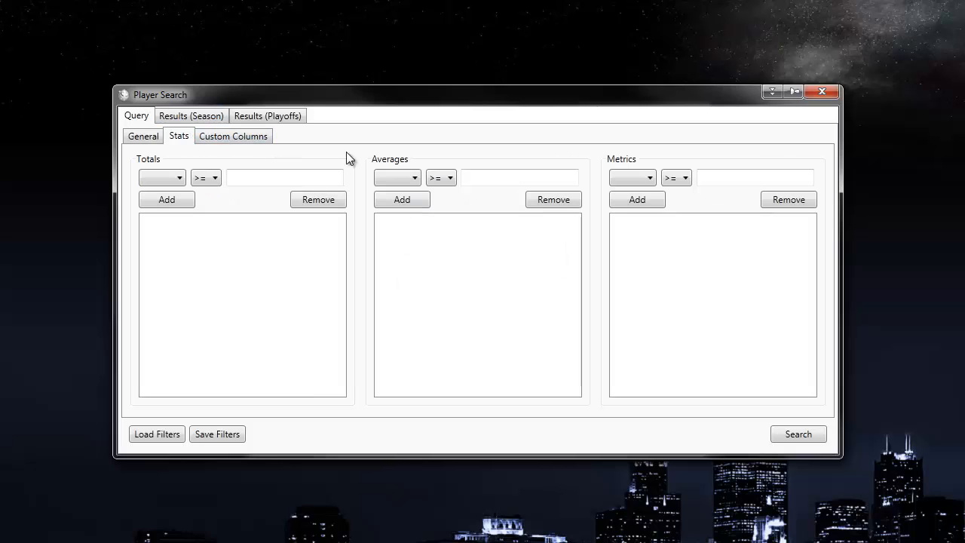
{"action": "left_click", "coordinate": [397, 179]}
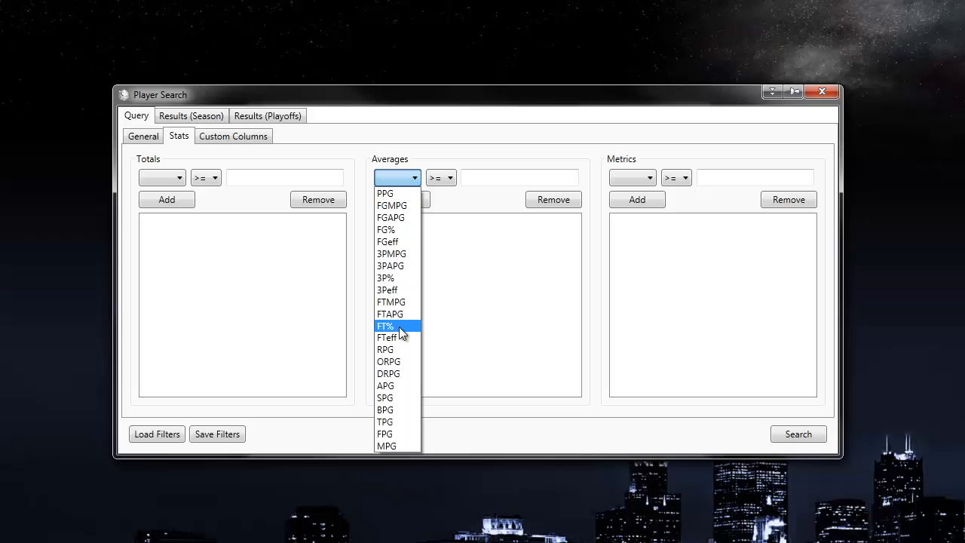
{"action": "left_click", "coordinate": [399, 181]}
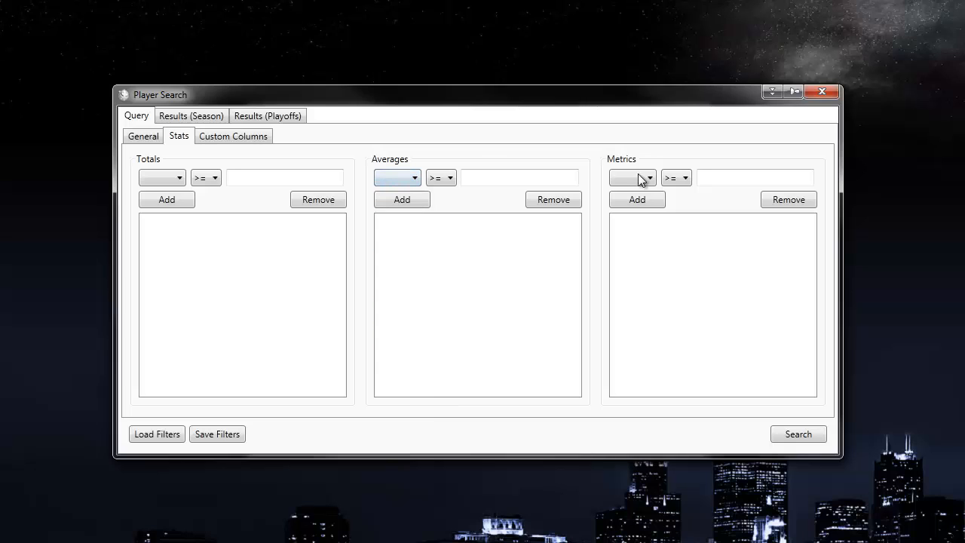
{"action": "left_click", "coordinate": [210, 117]}
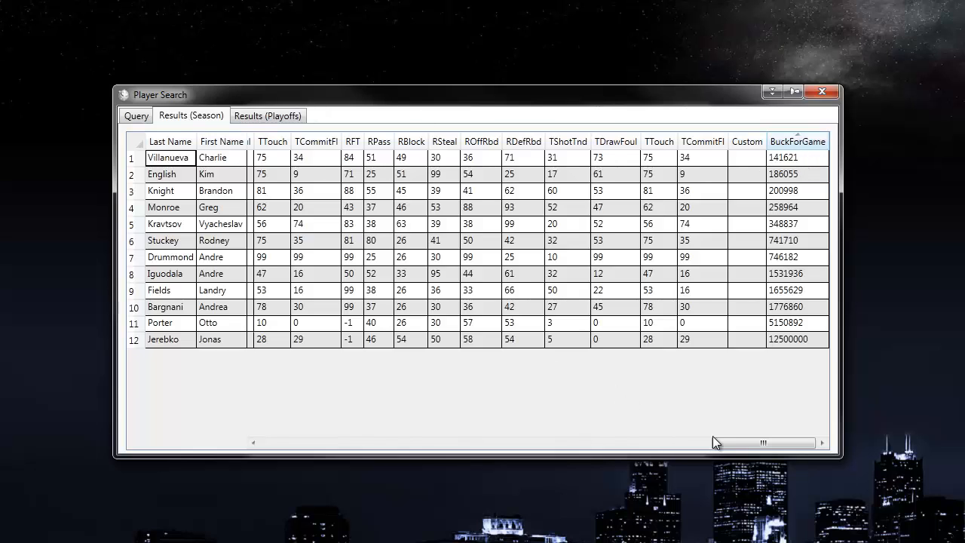
{"action": "left_click_drag", "start_coordinate": [678, 438], "coordinate": [769, 440]}
{"action": "left_click", "coordinate": [137, 116]}
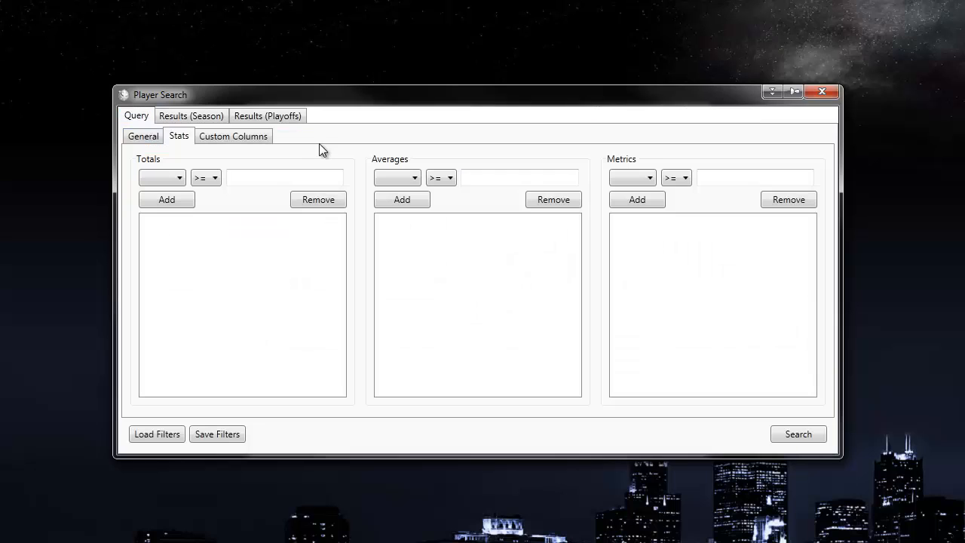
Step: Add a metrics filter of GmSc <= 8 to the query's stats criteria and run the search
{"action": "left_click", "coordinate": [645, 177]}
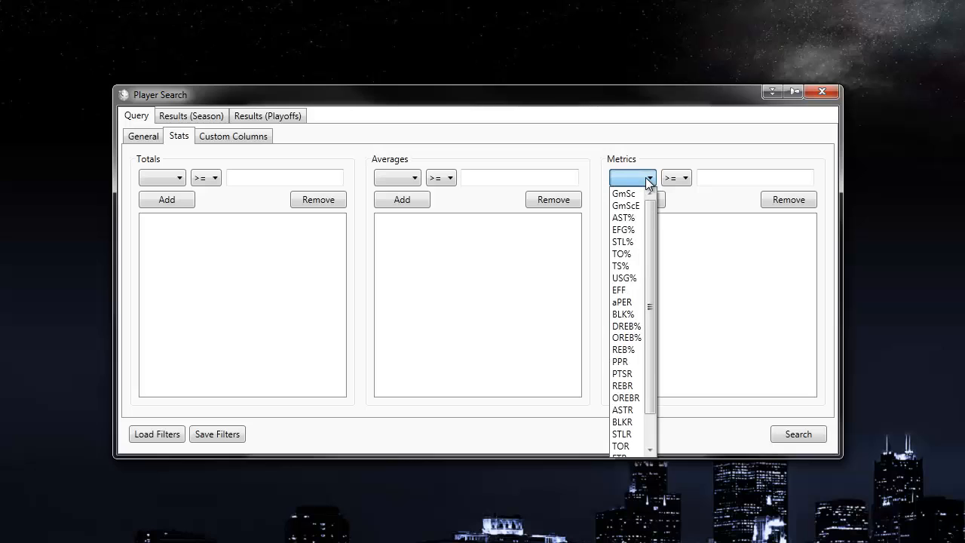
{"action": "left_click", "coordinate": [623, 194]}
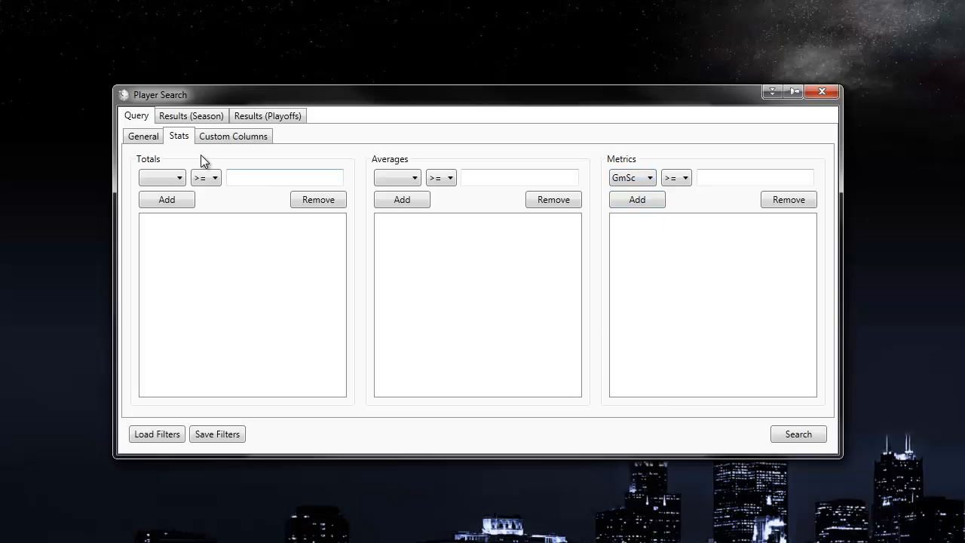
{"action": "left_click", "coordinate": [154, 142]}
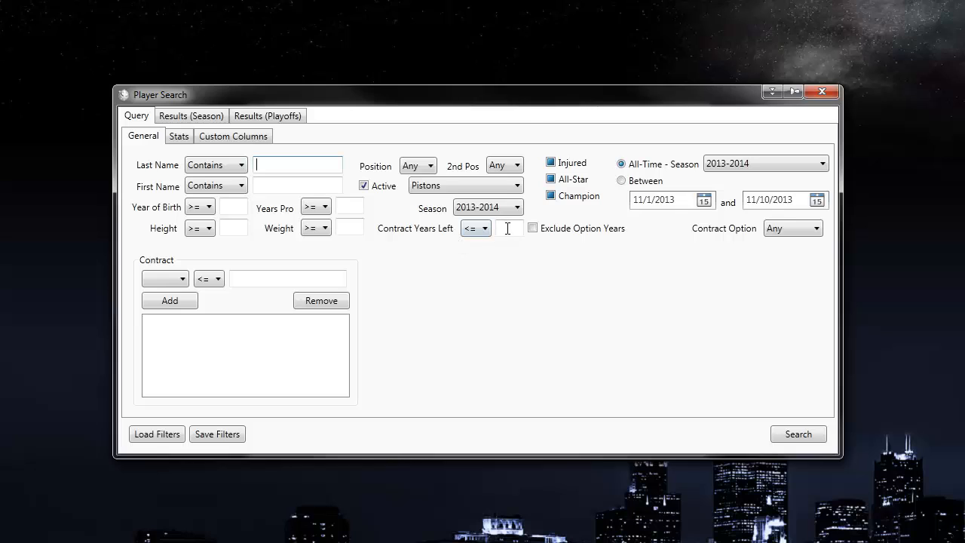
{"action": "left_click", "coordinate": [159, 278]}
{"action": "left_click", "coordinate": [160, 278]}
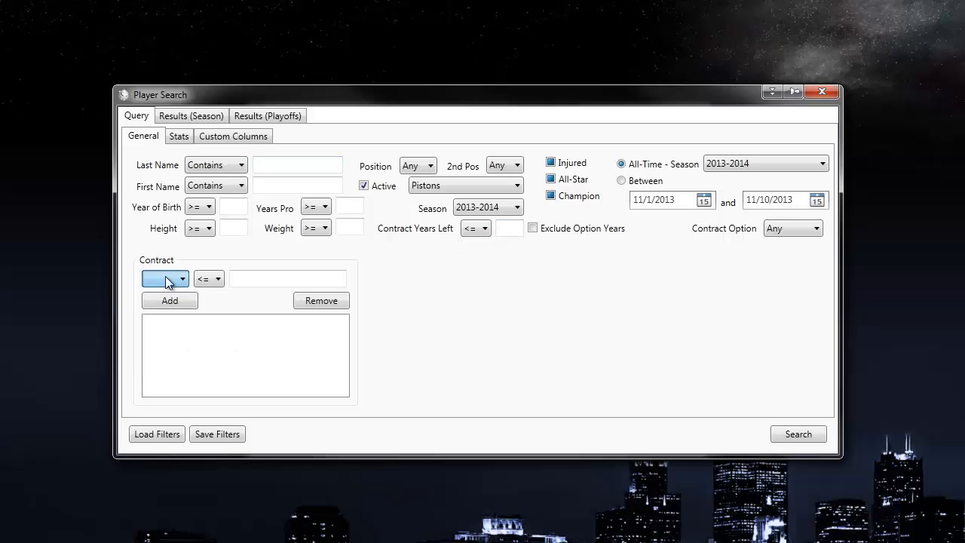
{"action": "left_click", "coordinate": [180, 135]}
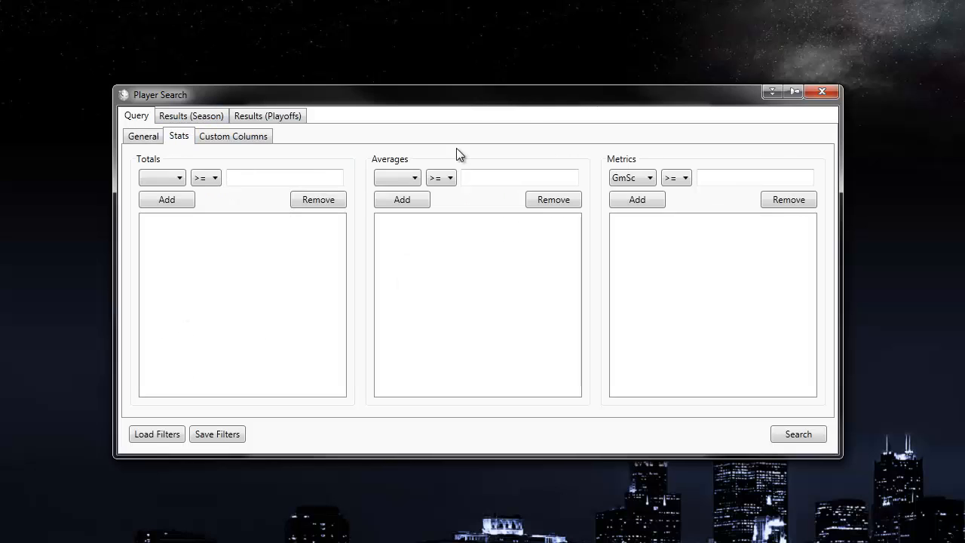
{"action": "left_click", "coordinate": [683, 178]}
{"action": "left_click", "coordinate": [670, 205]}
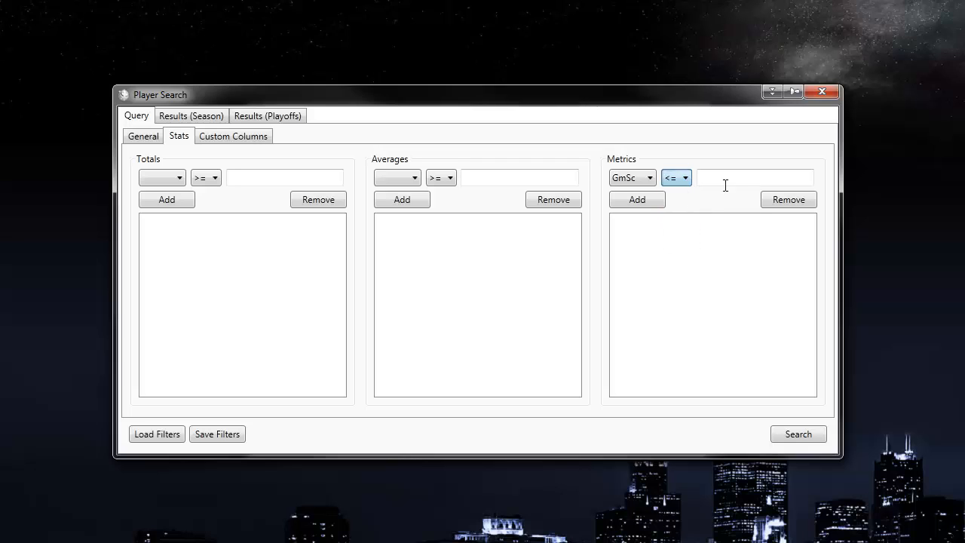
{"action": "left_click", "coordinate": [740, 179]}
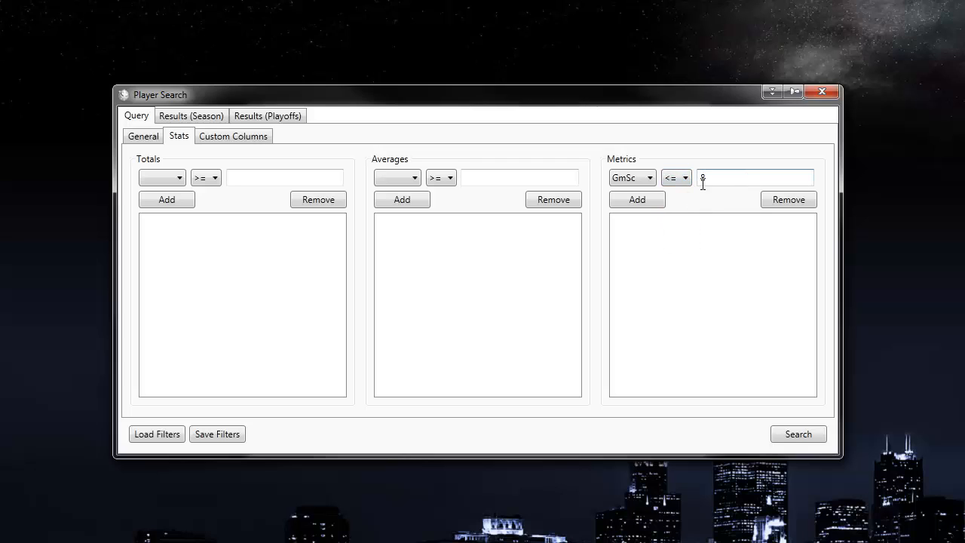
{"action": "left_click", "coordinate": [649, 199]}
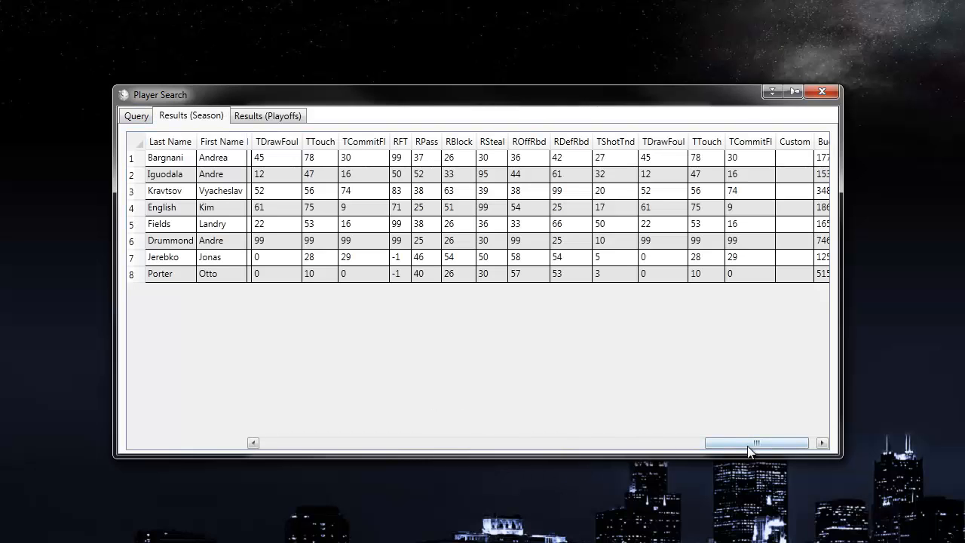
Step: Compare the filtered players' GmSc and BuckForGame values, and check the descriptions of the PER and GmScE metrics
{"action": "left_click_drag", "start_coordinate": [750, 443], "coordinate": [561, 462]}
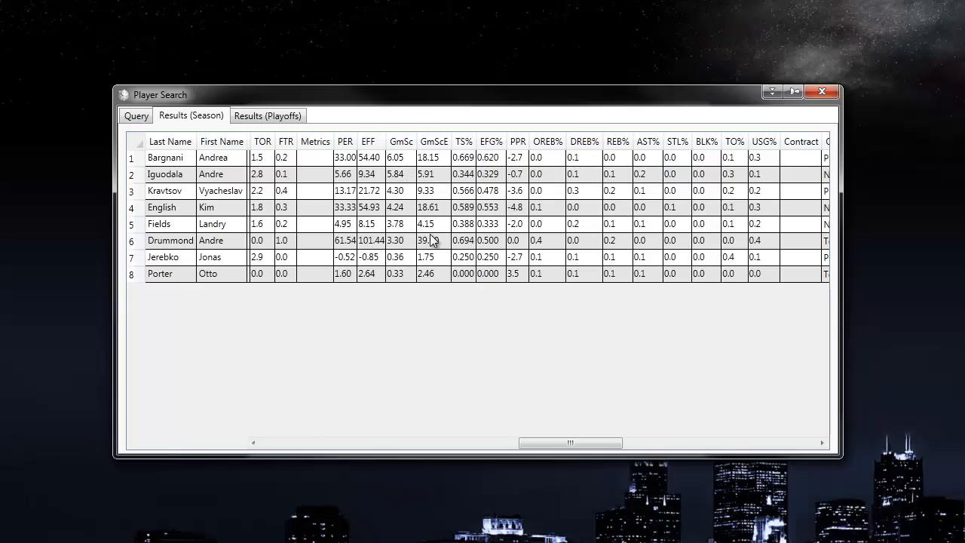
{"action": "left_click_drag", "start_coordinate": [566, 435], "coordinate": [774, 449]}
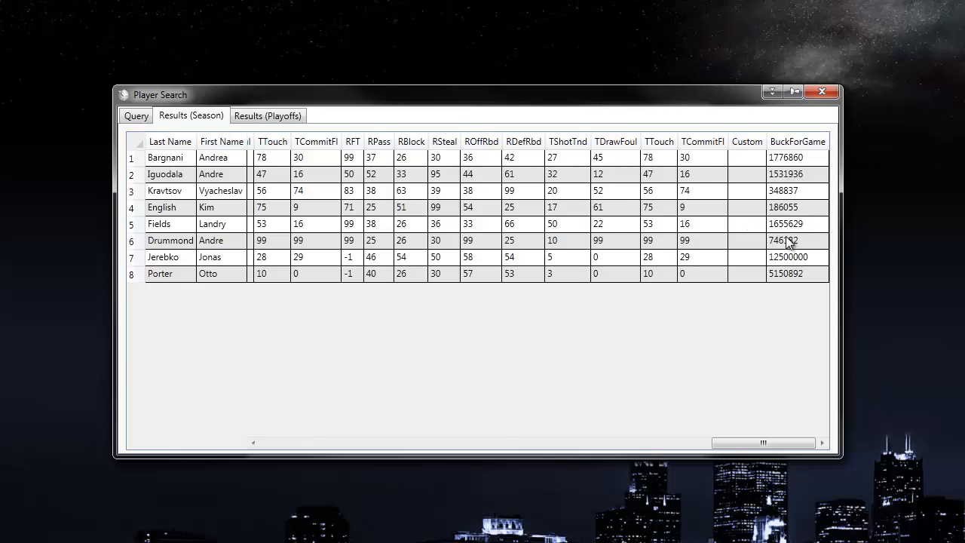
{"action": "left_click_drag", "start_coordinate": [731, 442], "coordinate": [511, 454]}
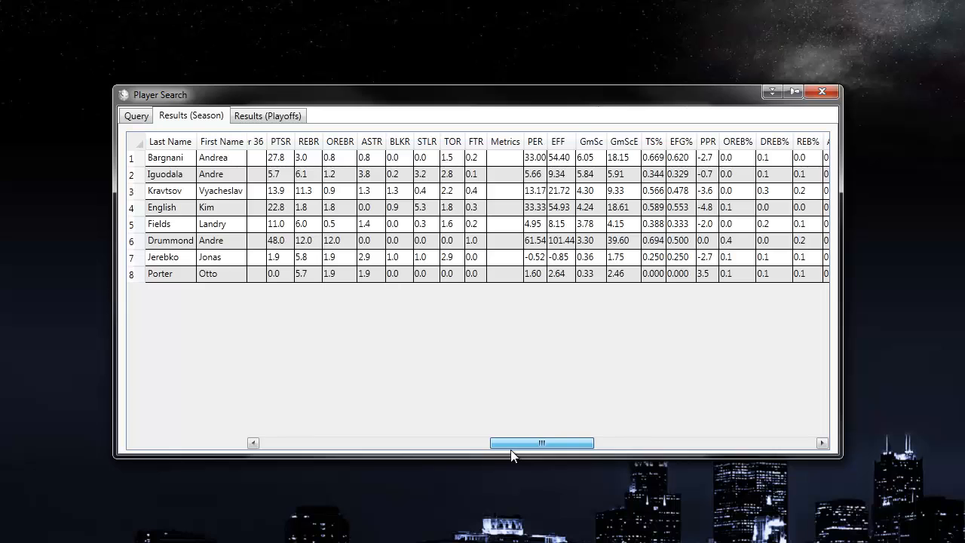
{"action": "left_click_drag", "start_coordinate": [510, 449], "coordinate": [522, 446]}
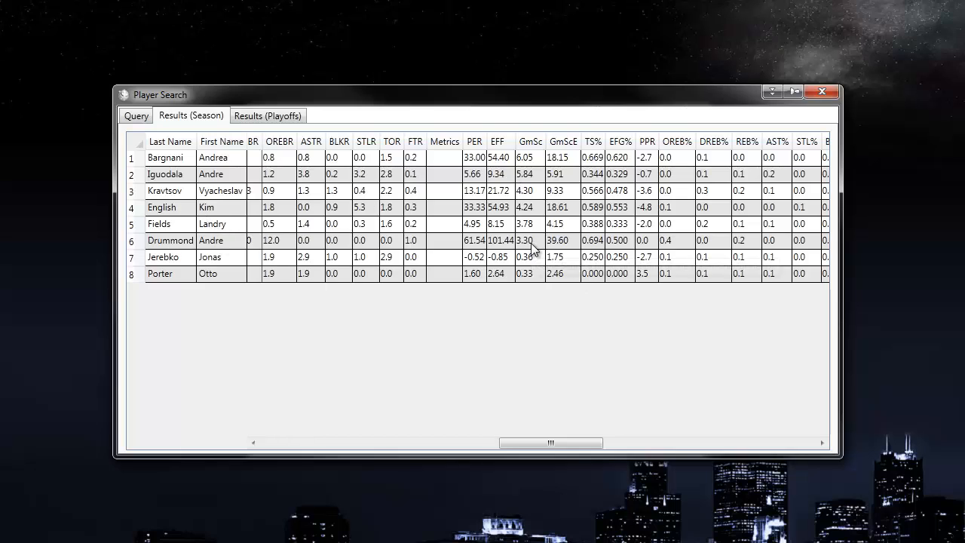
{"action": "mouse_move", "coordinate": [470, 252]}
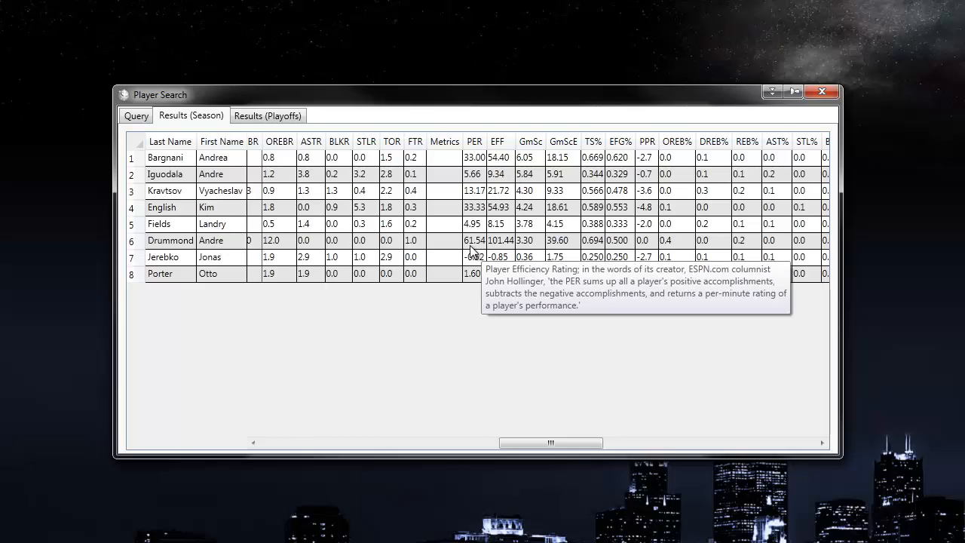
{"action": "mouse_move", "coordinate": [560, 252]}
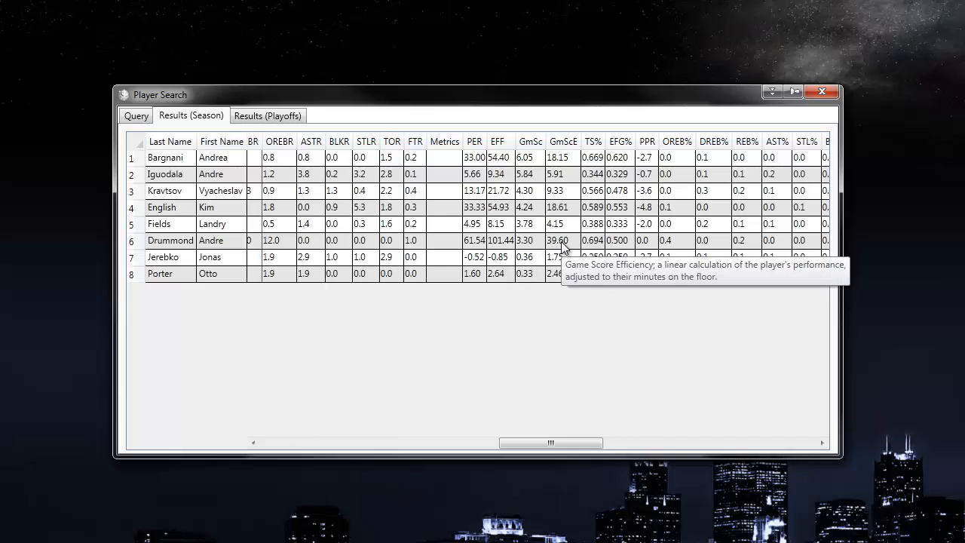
Step: Remove the BuckForGame column from the custom columns list and clear its expression
{"action": "left_click", "coordinate": [134, 116]}
{"action": "left_click", "coordinate": [225, 135]}
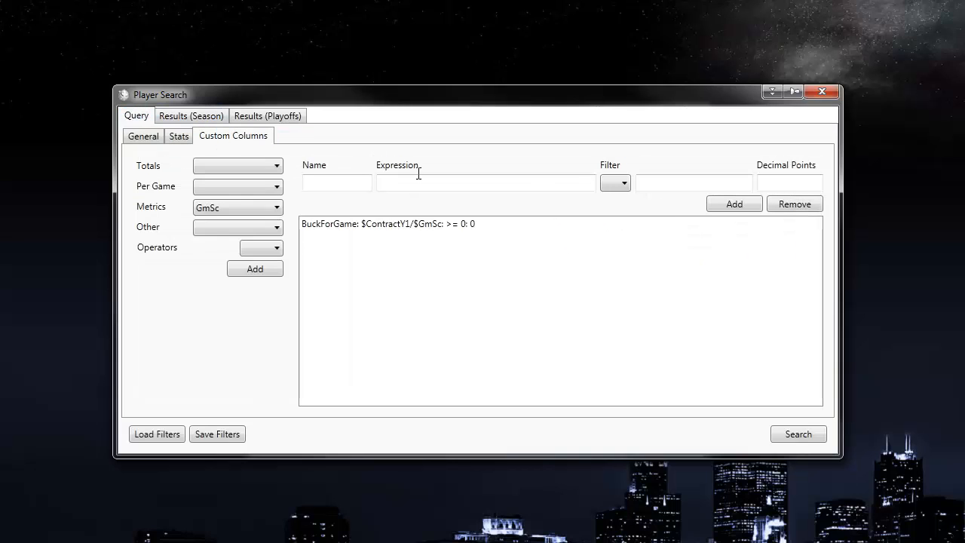
{"action": "left_click", "coordinate": [483, 225]}
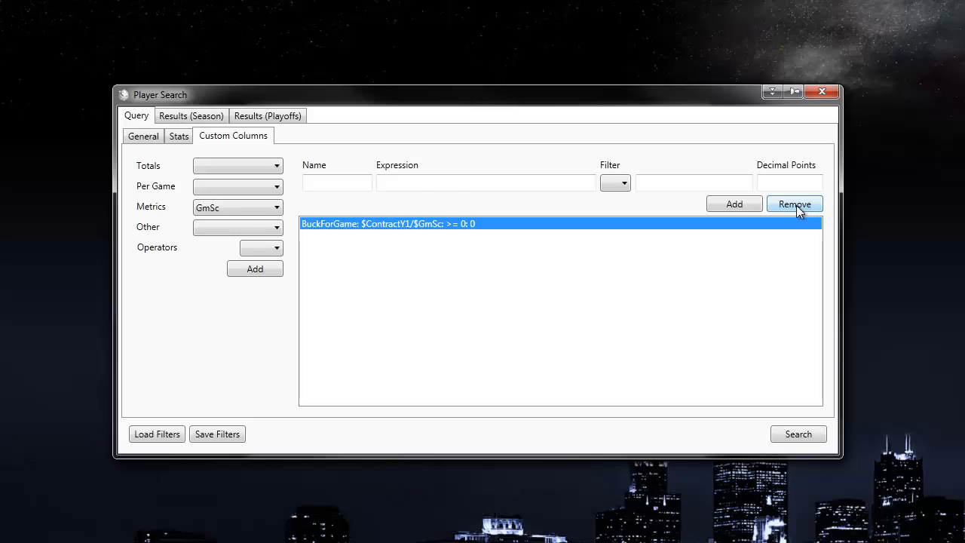
{"action": "left_click", "coordinate": [796, 205]}
{"action": "left_click_drag", "start_coordinate": [468, 182], "coordinate": [379, 182]}
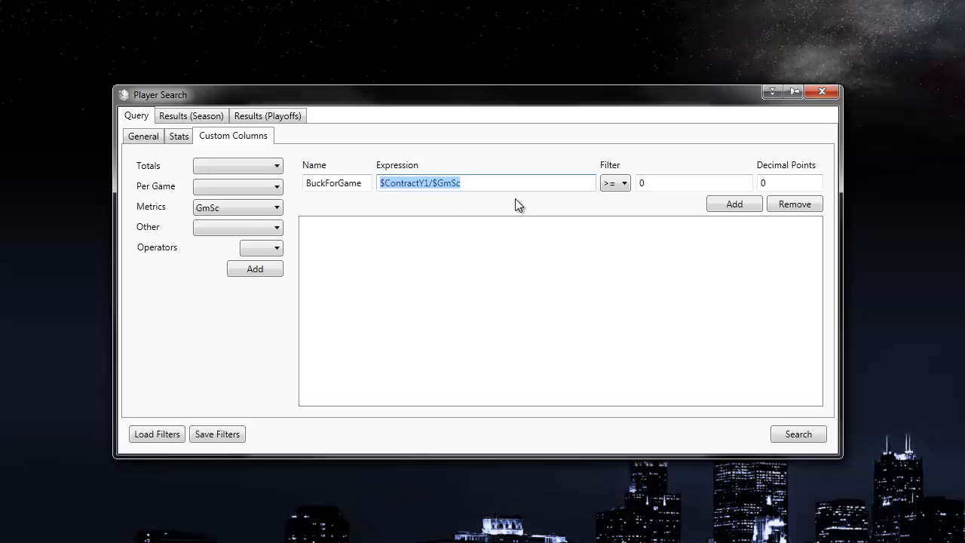
{"action": "key", "text": "BackSpace"}
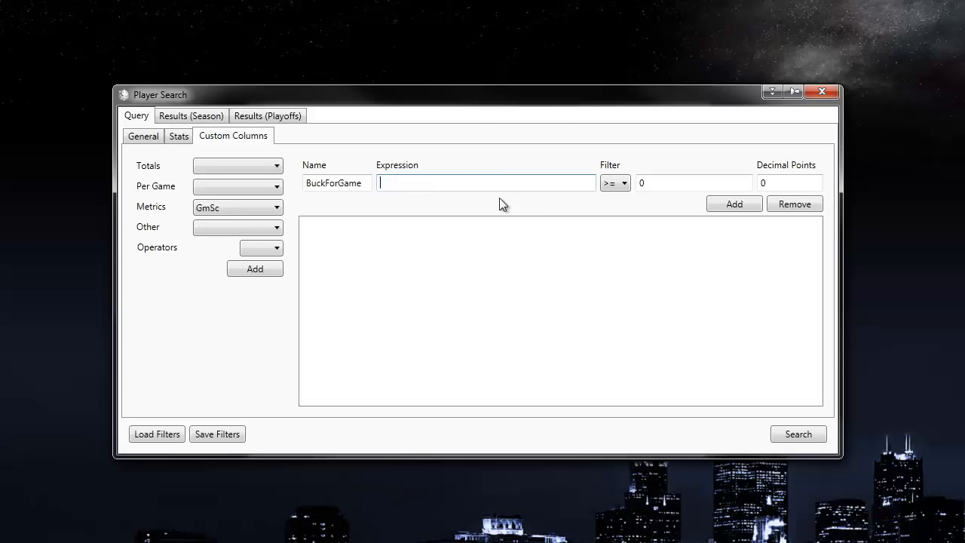
Step: Load the saved search filters from testcol2.nsf
{"action": "left_click", "coordinate": [173, 435]}
{"action": "double_click", "coordinate": [315, 296]}
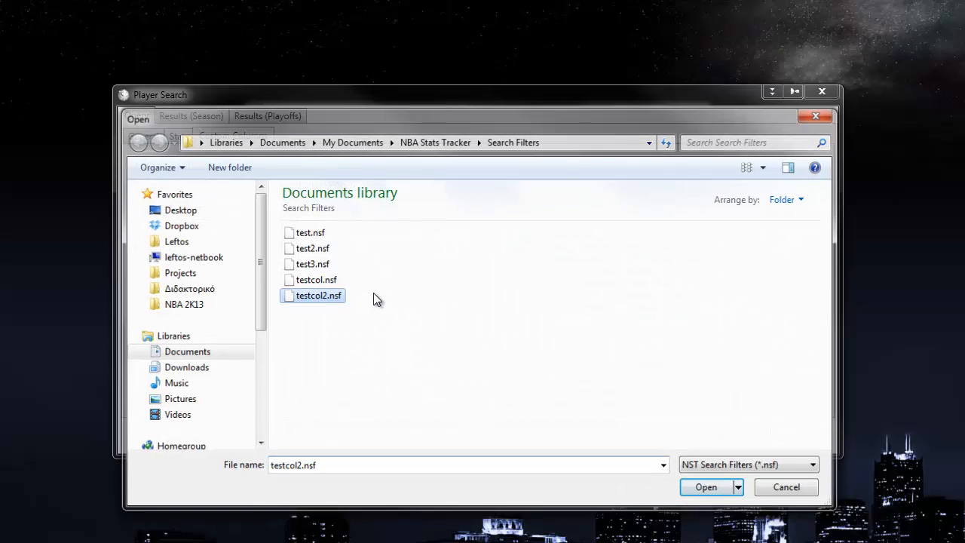
{"action": "key", "text": "Return"}
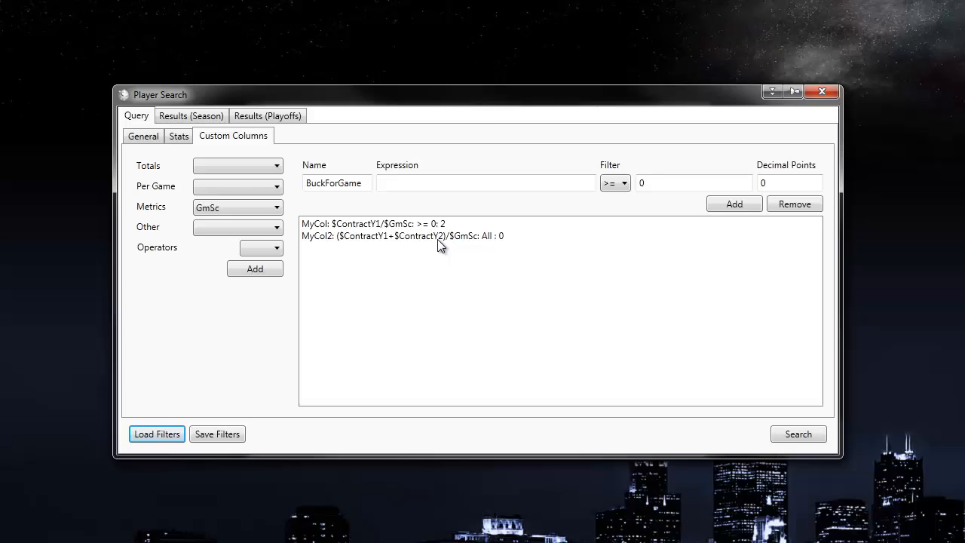
Step: Run the search with the loaded filters, view the MyCol and MyCol2 results, and return to the custom column query
{"action": "left_click", "coordinate": [807, 436]}
{"action": "left_click_drag", "start_coordinate": [531, 442], "coordinate": [769, 457]}
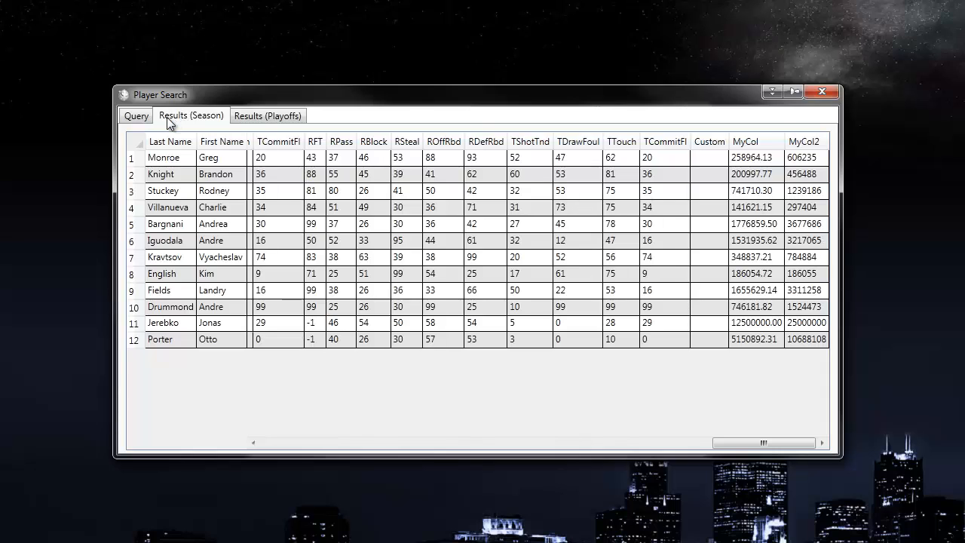
{"action": "left_click", "coordinate": [131, 116]}
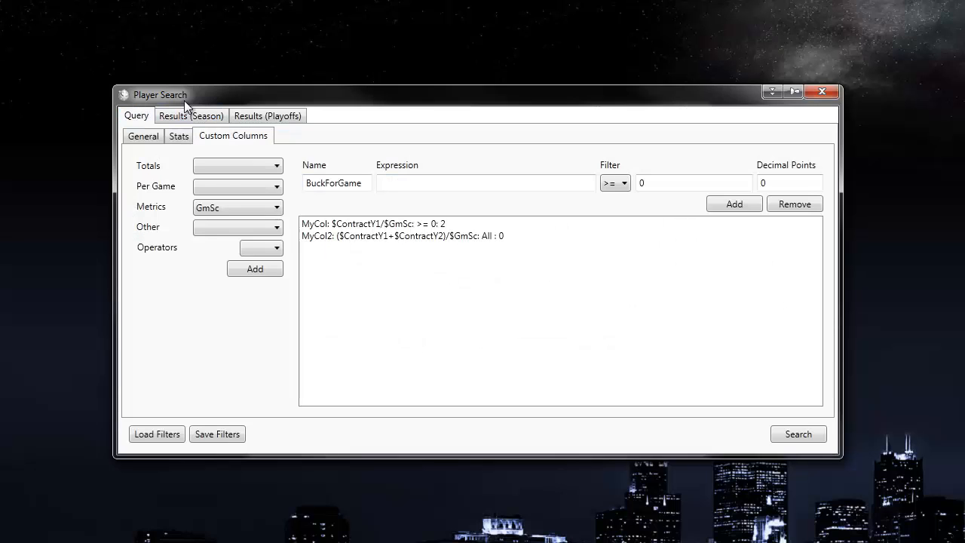